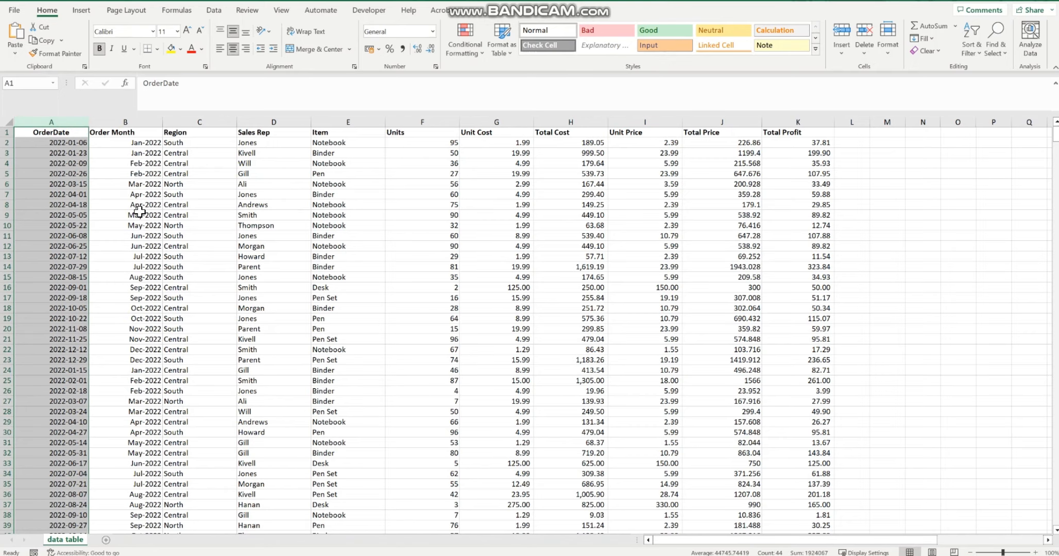
Step: Review the sales data columns from OrderDate through Total Profit, then revisit the Total Profit, Sales Rep and Region columns
{"action": "key", "text": "ctrl+plus"}
{"action": "key", "text": "ctrl+minus"}
{"action": "left_click", "coordinate": [29, 121]}
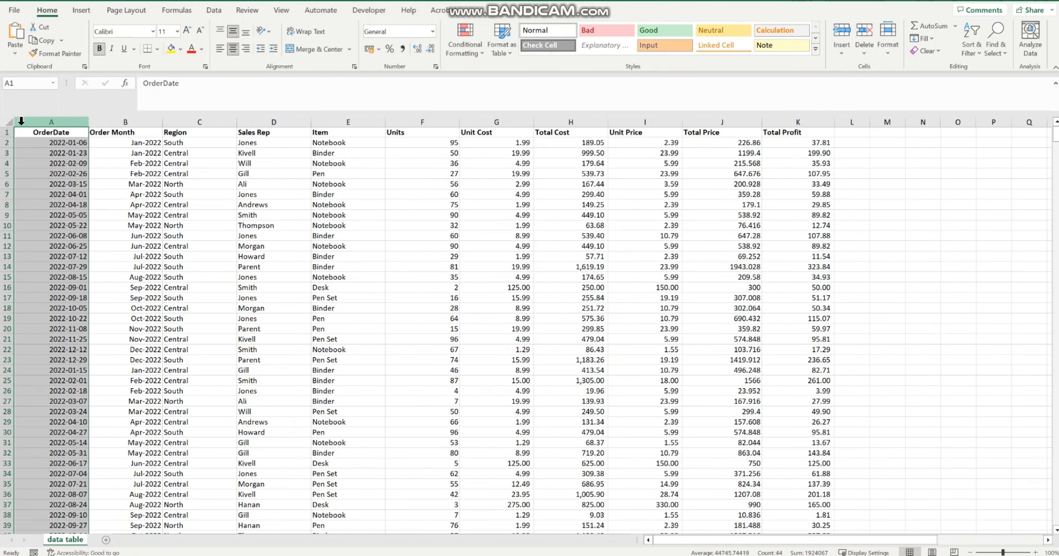
{"action": "left_click", "coordinate": [75, 133]}
{"action": "left_click", "coordinate": [122, 132]}
{"action": "left_click", "coordinate": [187, 131]}
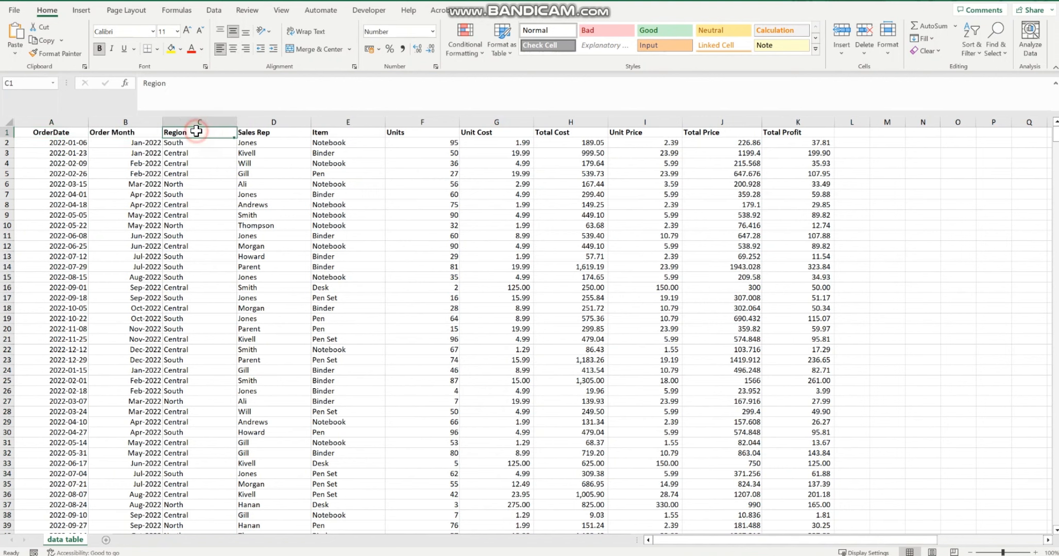
{"action": "key", "text": "ctrl+shift+Down"}
{"action": "left_click", "coordinate": [274, 131]}
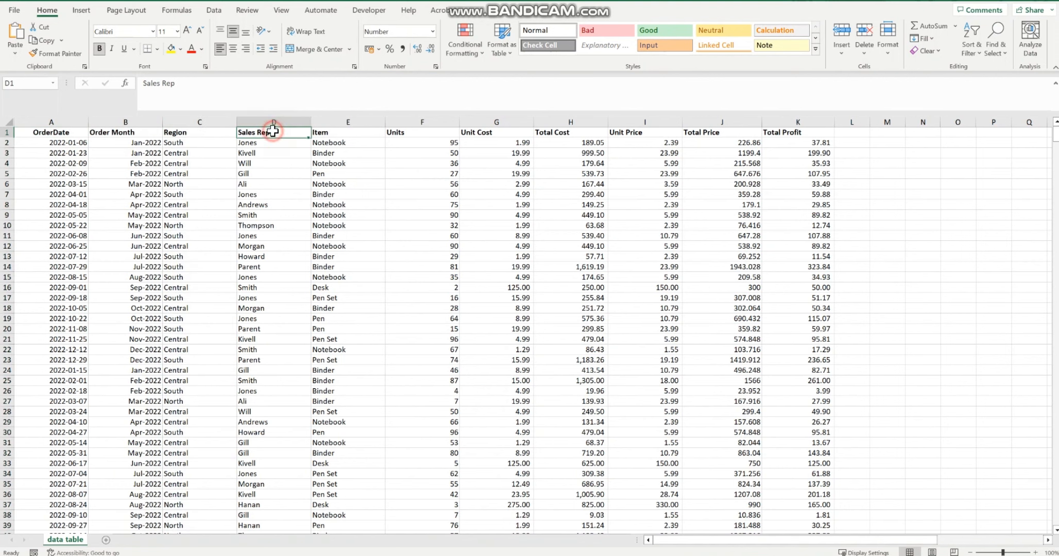
{"action": "left_click", "coordinate": [361, 119]}
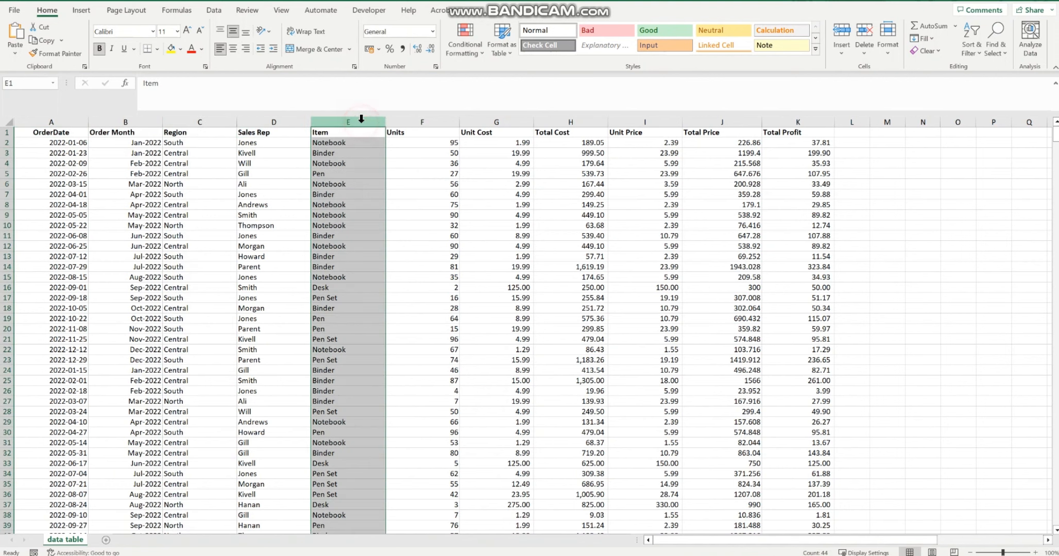
{"action": "left_click", "coordinate": [421, 119]}
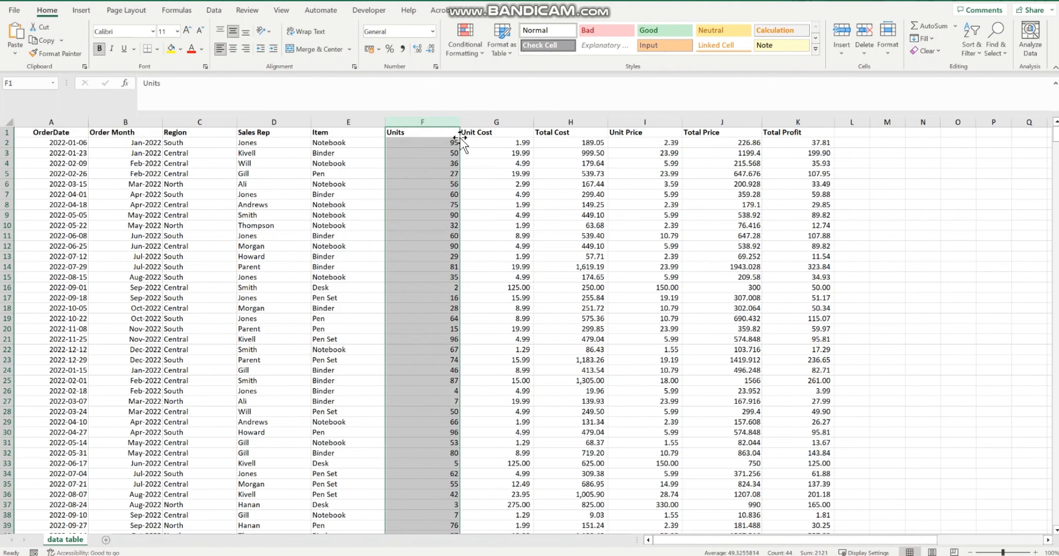
{"action": "left_click", "coordinate": [492, 119]}
{"action": "left_click", "coordinate": [573, 120]}
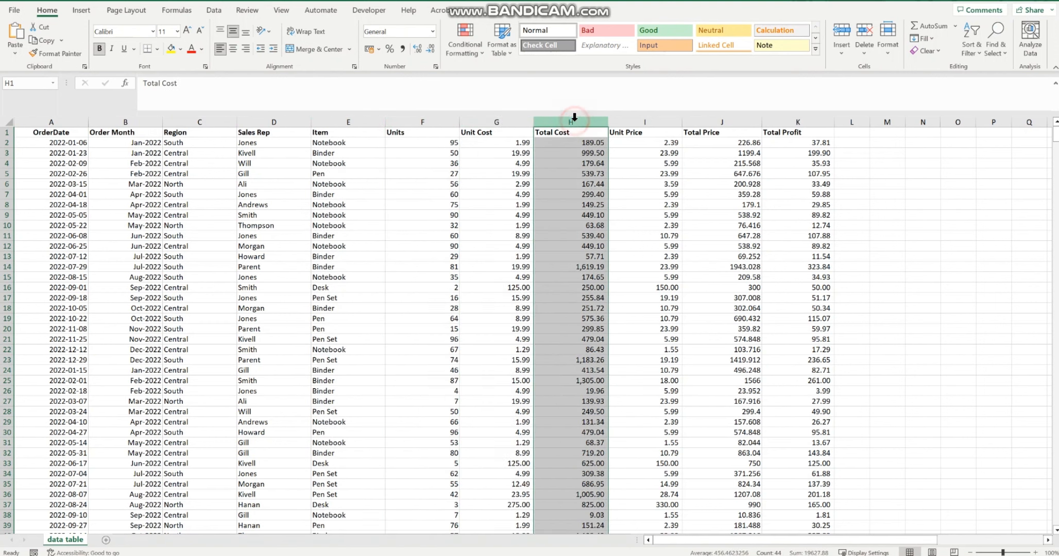
{"action": "left_click", "coordinate": [645, 119]}
{"action": "left_click", "coordinate": [720, 122]}
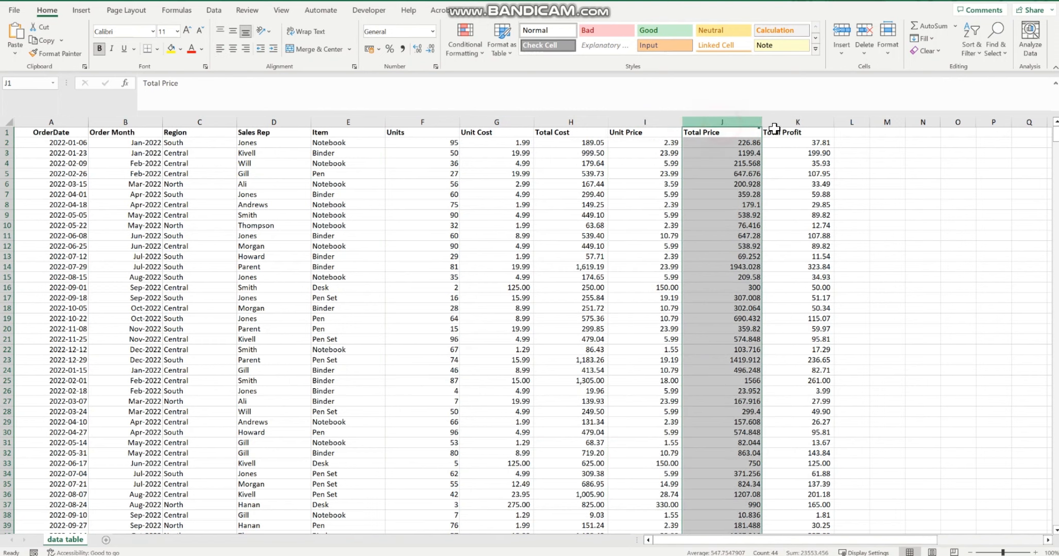
{"action": "left_click", "coordinate": [796, 120]}
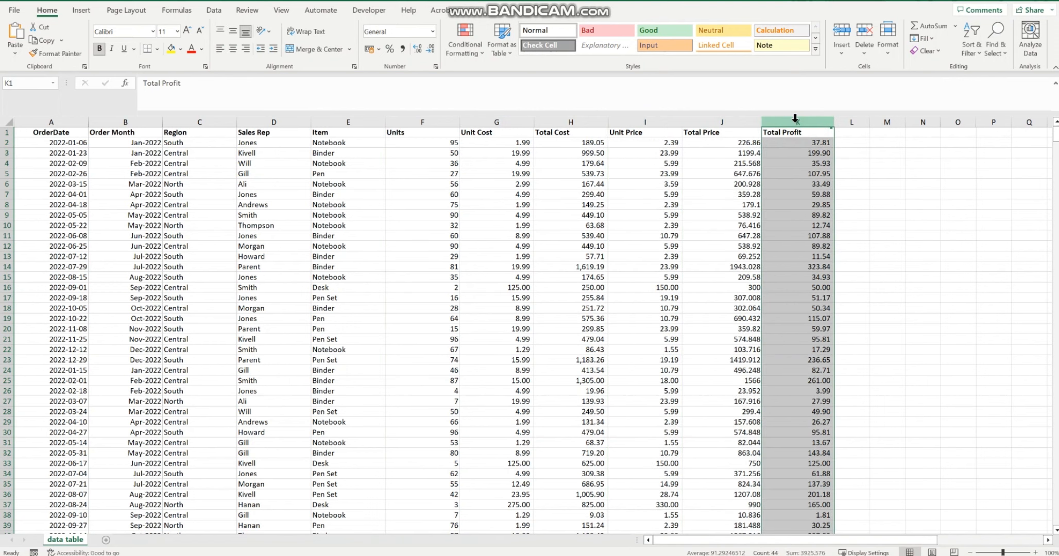
{"action": "left_click", "coordinate": [243, 307]}
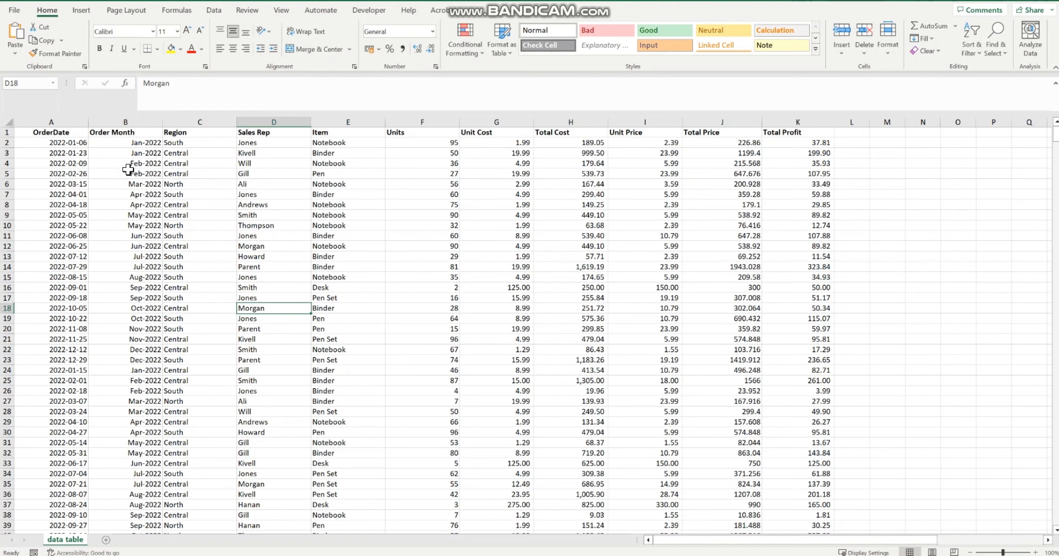
{"action": "left_click", "coordinate": [786, 121]}
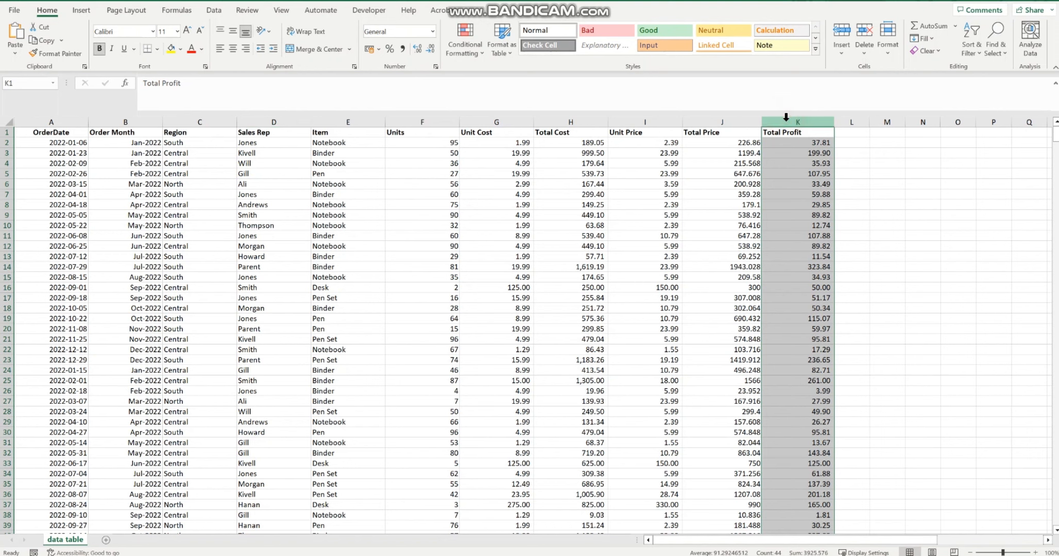
{"action": "left_click", "coordinate": [258, 117]}
{"action": "left_click", "coordinate": [191, 121]}
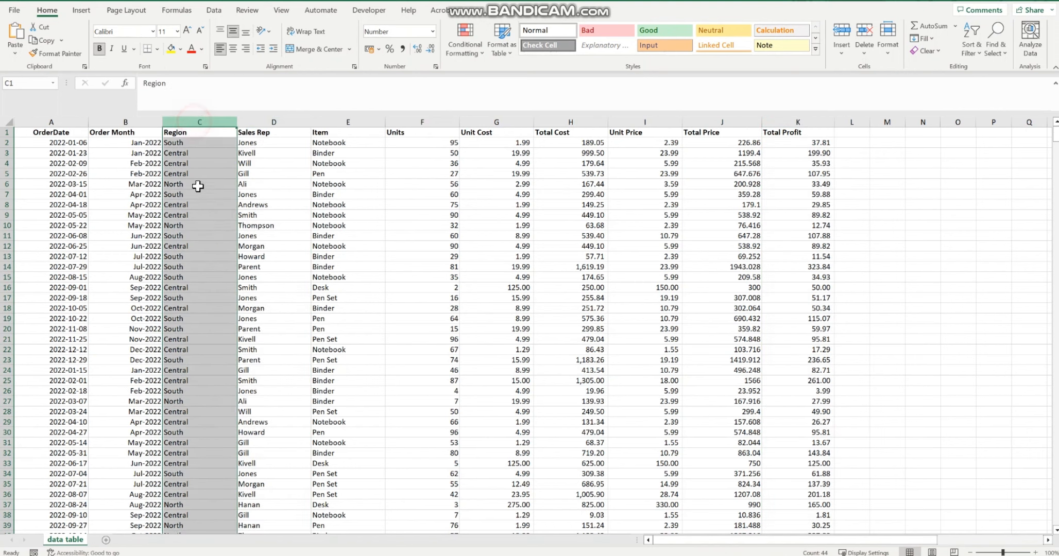
Step: Create a PivotTable on a new worksheet from the range A1:K44 of the data table sheet
{"action": "left_click", "coordinate": [55, 134]}
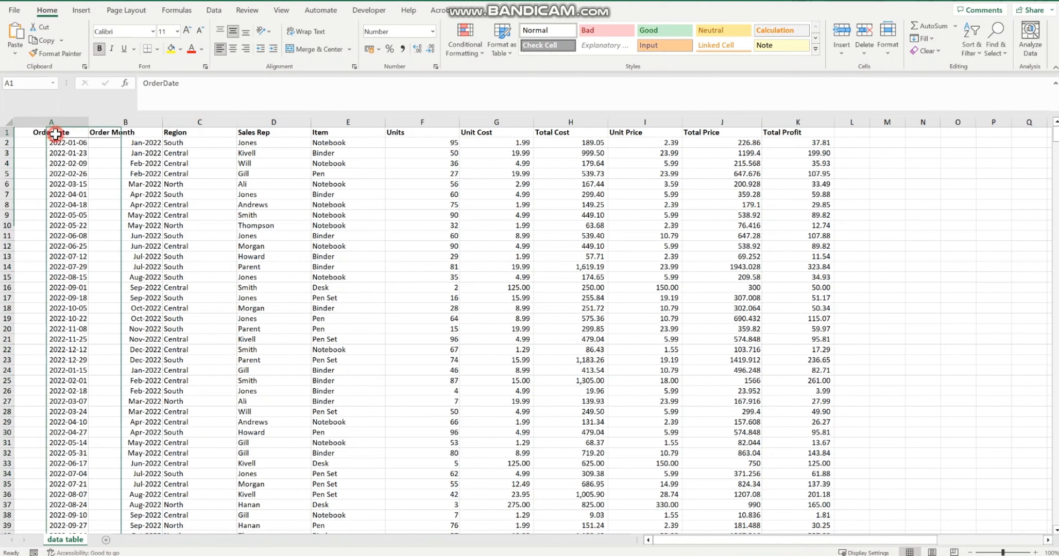
{"action": "left_click", "coordinate": [82, 10]}
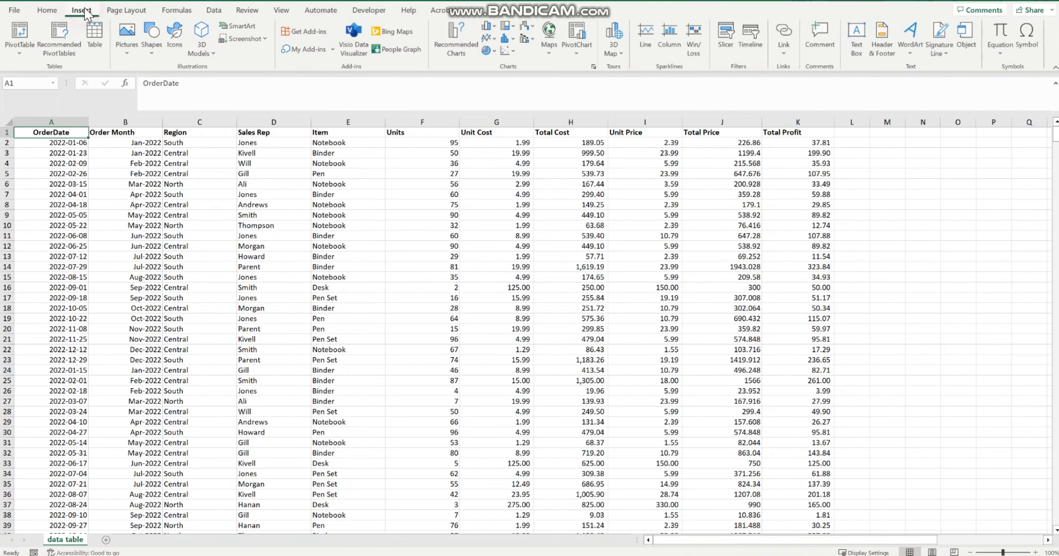
{"action": "left_click", "coordinate": [22, 33]}
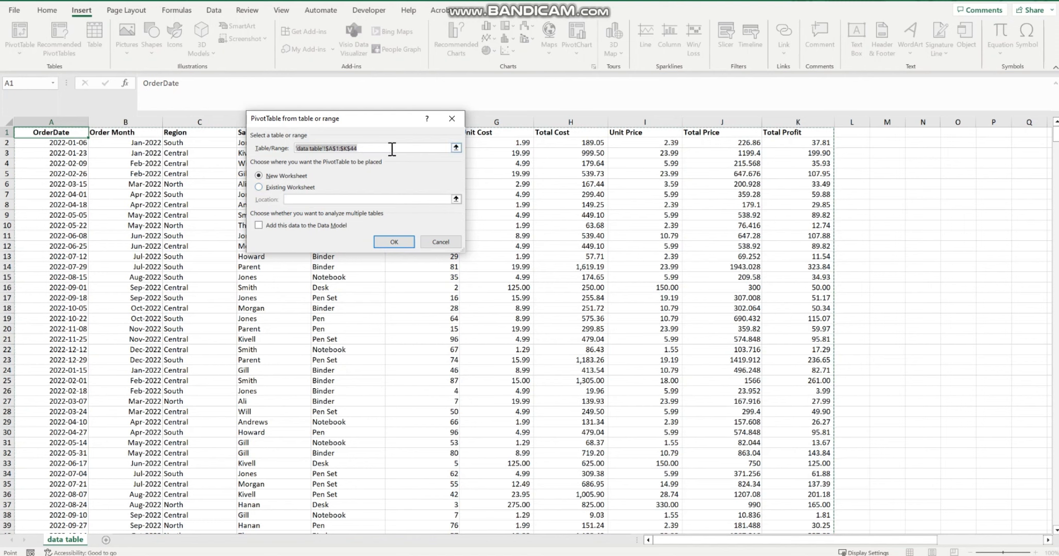
{"action": "left_click_drag", "start_coordinate": [391, 148], "coordinate": [295, 150]}
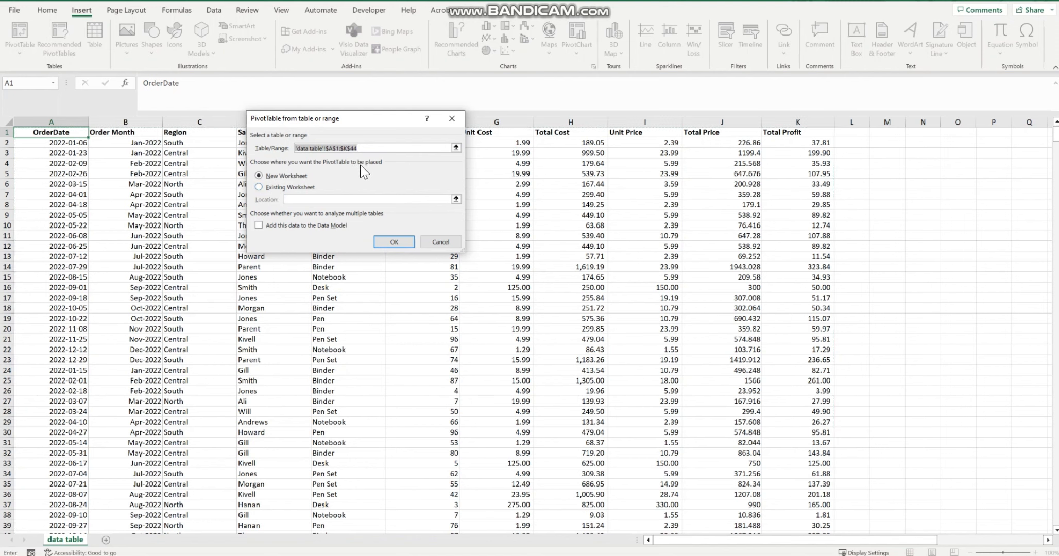
{"action": "key", "text": "BackSpace"}
{"action": "left_click_drag", "start_coordinate": [39, 132], "coordinate": [814, 498]}
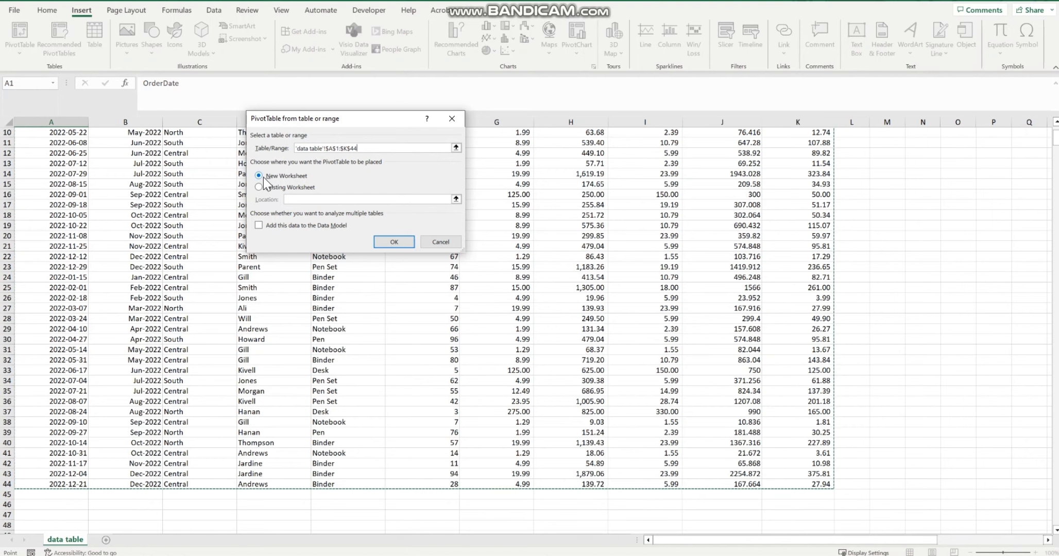
{"action": "left_click", "coordinate": [396, 243]}
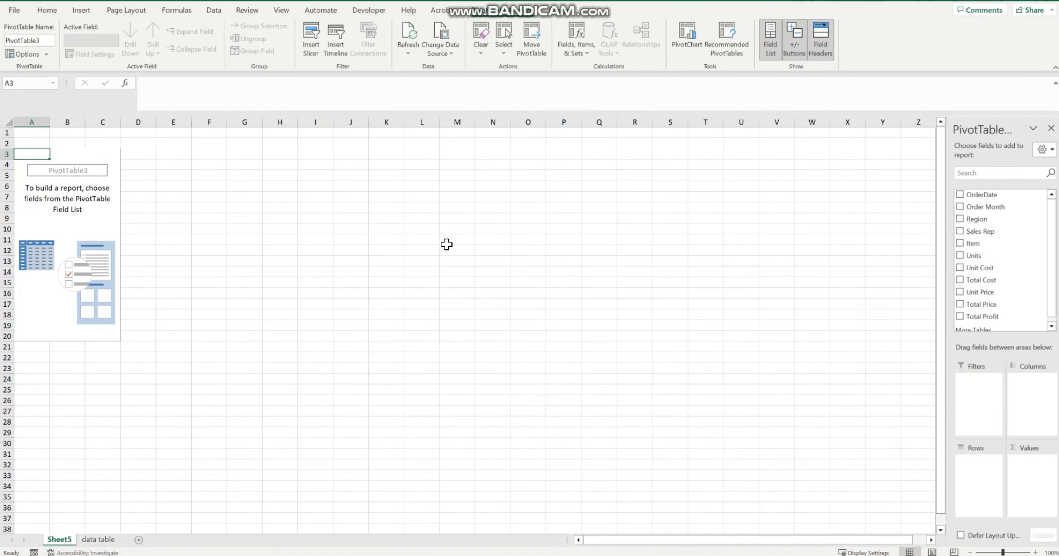
Step: Add the Total Profit field to the PivotTable's values as a sum
{"action": "scroll", "coordinate": [1008, 278], "scroll_direction": "down", "scroll_amount": 1}
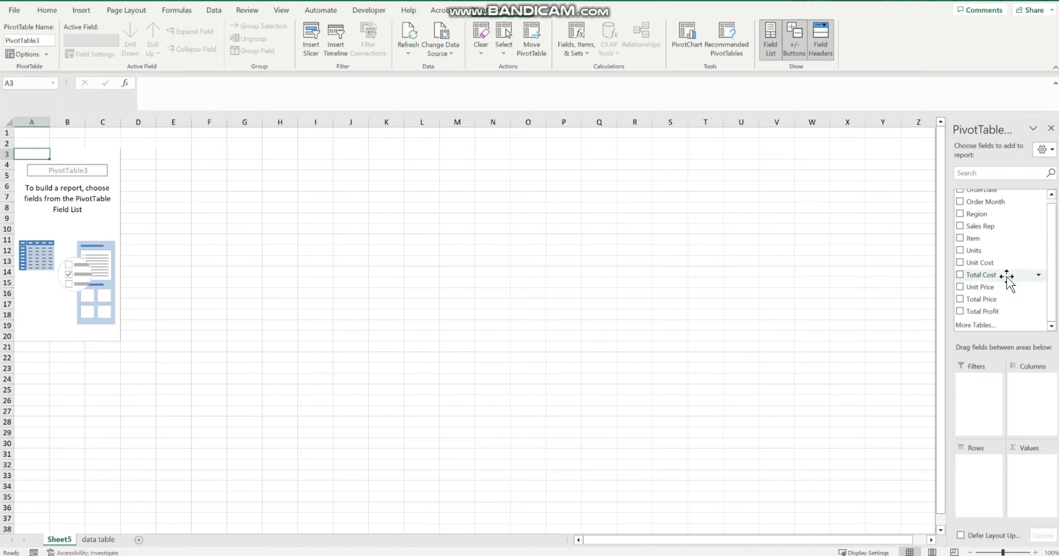
{"action": "left_click_drag", "start_coordinate": [1007, 278], "coordinate": [100, 233]}
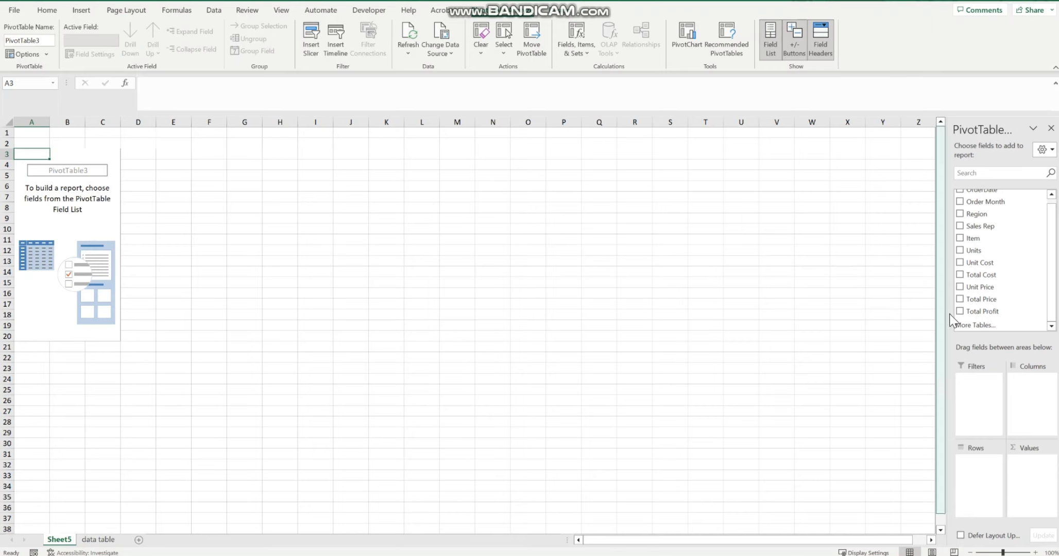
{"action": "left_click", "coordinate": [990, 311]}
{"action": "left_click_drag", "start_coordinate": [990, 311], "coordinate": [1048, 484]}
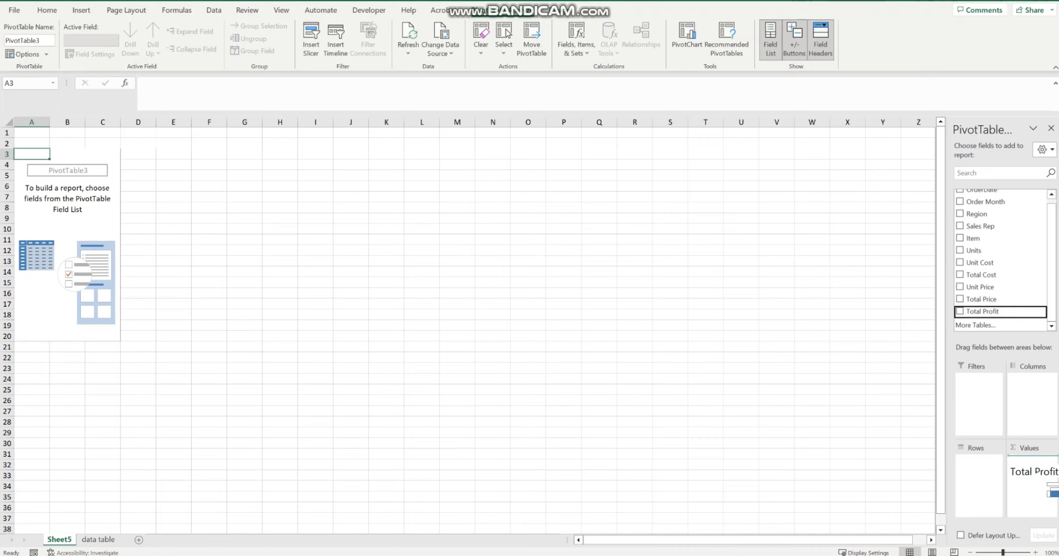
{"action": "left_click_drag", "start_coordinate": [1047, 484], "coordinate": [1041, 482]}
{"action": "left_click", "coordinate": [53, 164]}
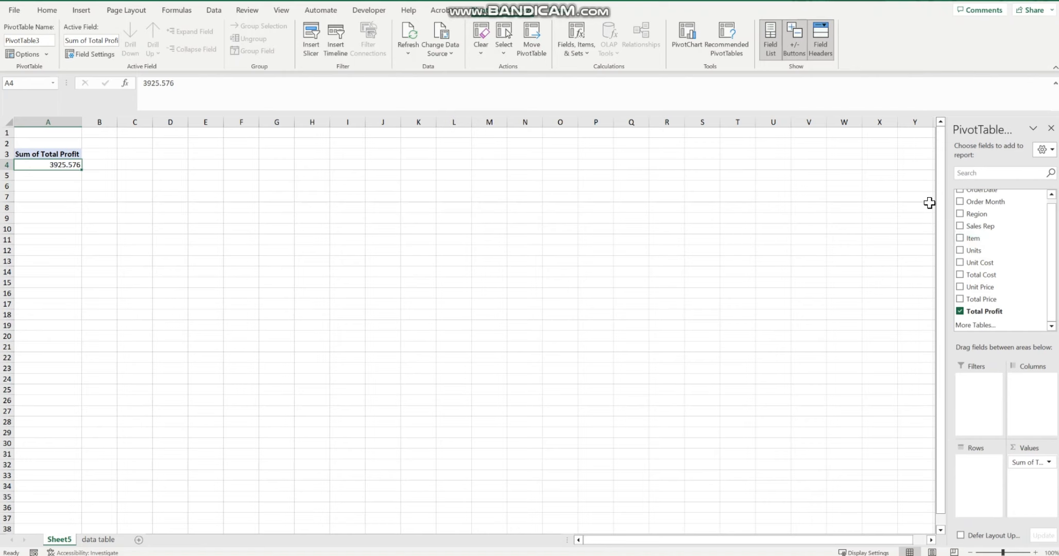
Step: Add the Sales Rep field to the PivotTable's rows and check the profit listed per rep
{"action": "left_click_drag", "start_coordinate": [982, 228], "coordinate": [979, 479]}
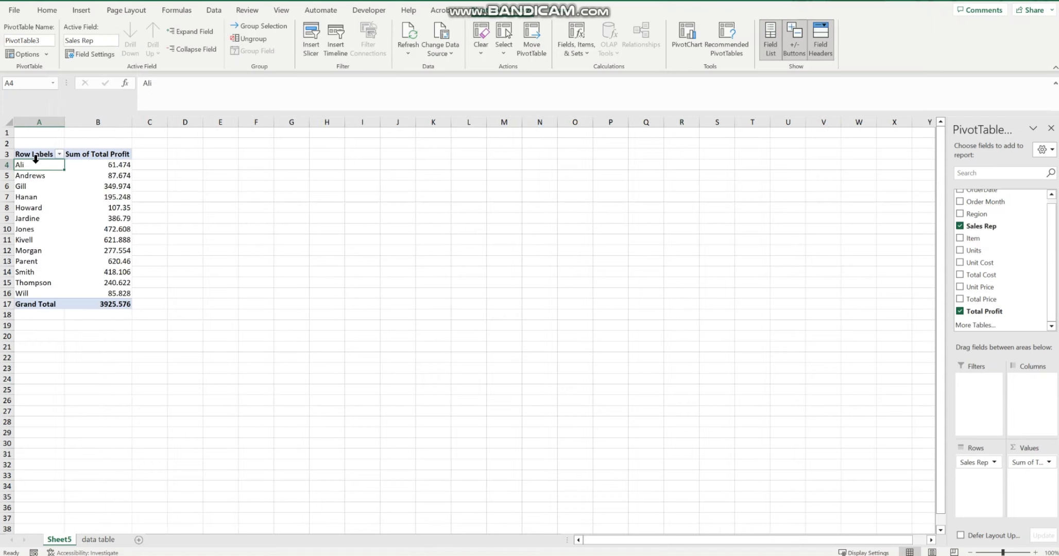
{"action": "left_click_drag", "start_coordinate": [39, 165], "coordinate": [52, 288]}
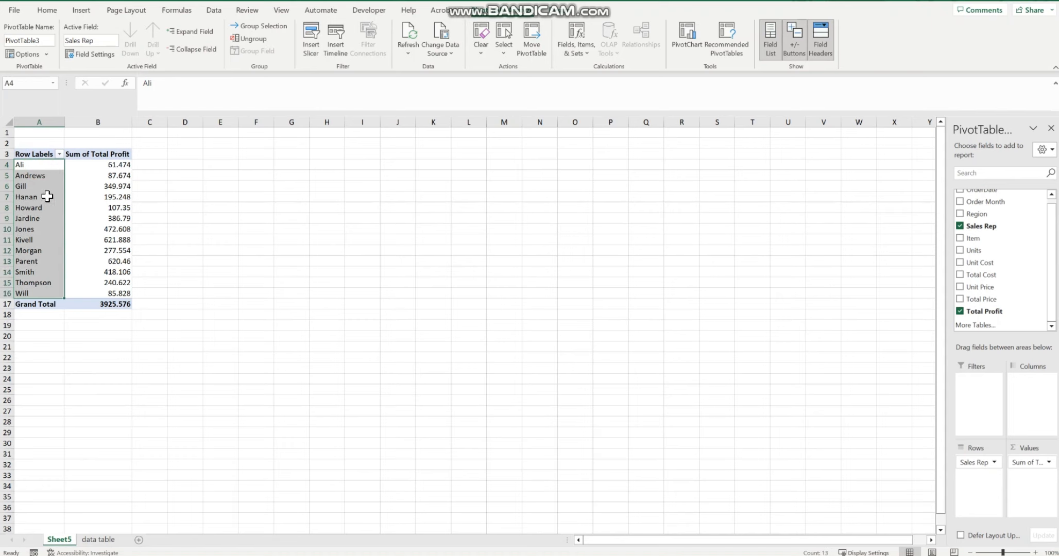
{"action": "left_click", "coordinate": [3, 165]}
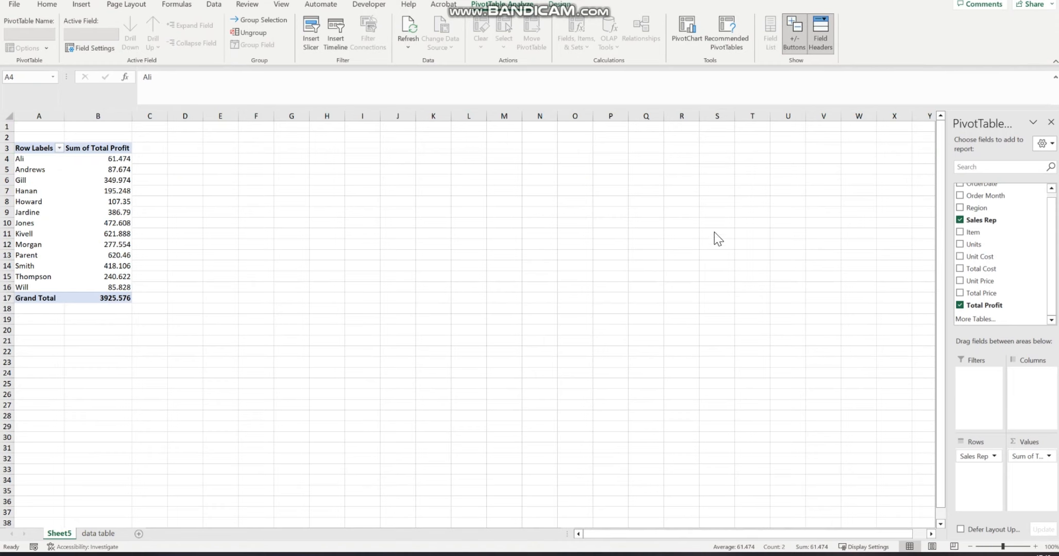
{"action": "left_click", "coordinate": [863, 257]}
{"action": "left_click", "coordinate": [72, 233]}
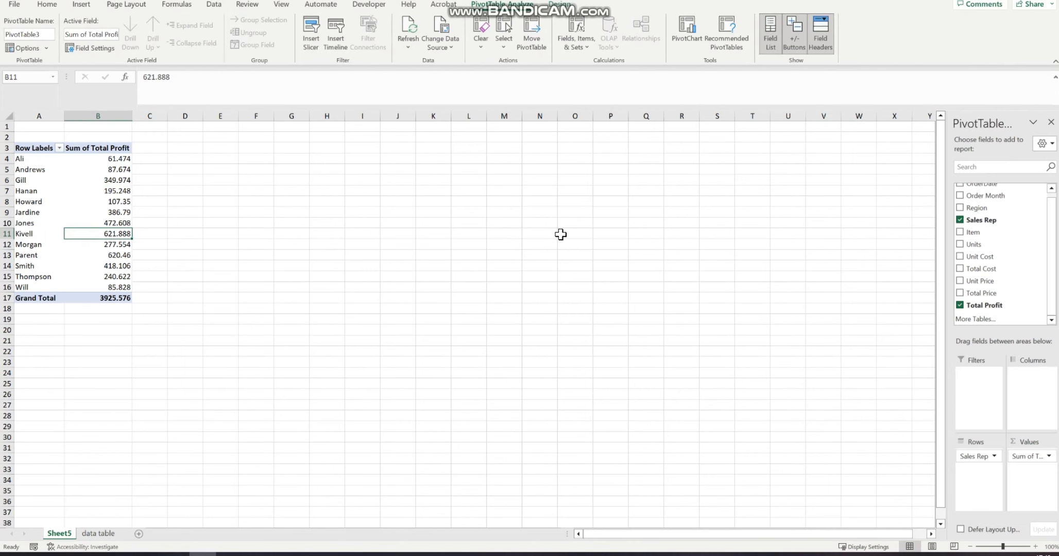
Step: Add the Region field to the PivotTable's columns to break each sales rep's profit down by region
{"action": "left_click_drag", "start_coordinate": [966, 211], "coordinate": [1042, 398]}
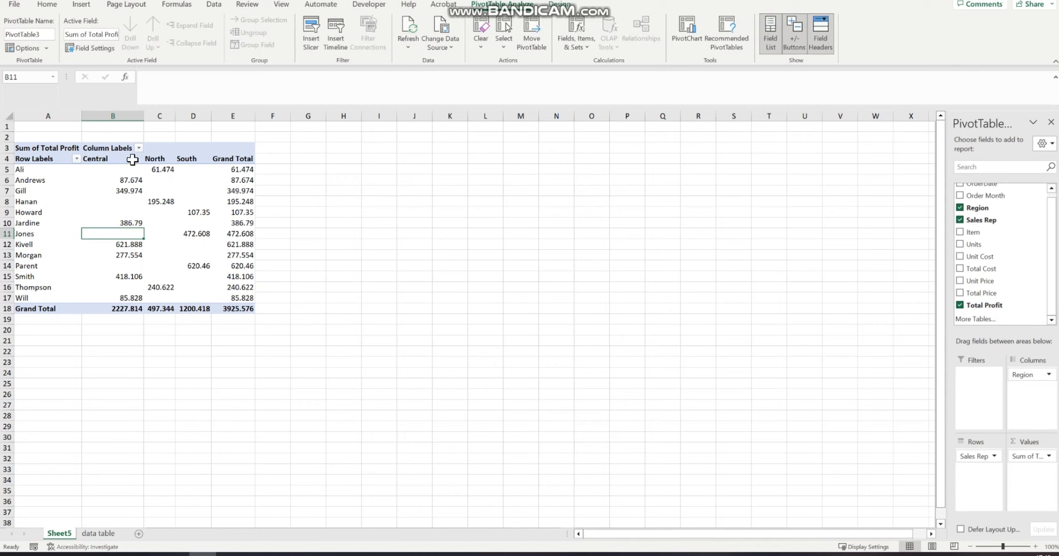
{"action": "left_click_drag", "start_coordinate": [181, 154], "coordinate": [147, 161]}
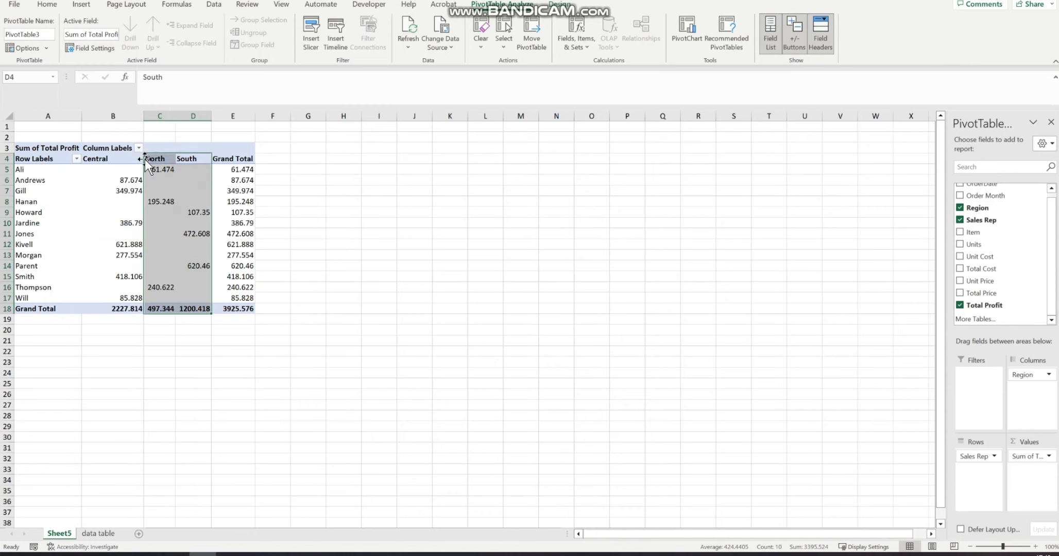
{"action": "double_click", "coordinate": [39, 169]}
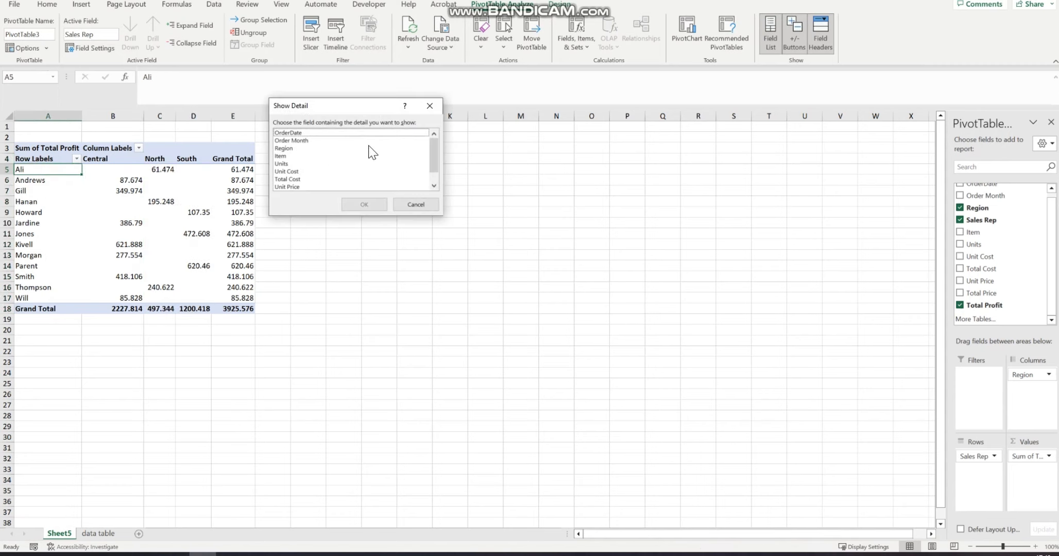
{"action": "left_click", "coordinate": [430, 106]}
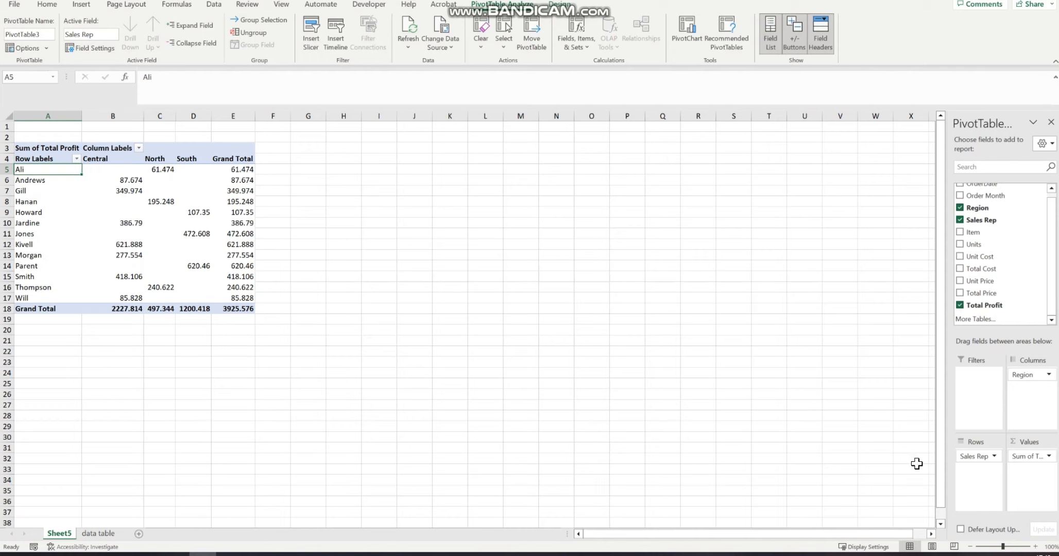
Step: Add the Item field to the PivotTable as a report filter
{"action": "left_click", "coordinate": [513, 351]}
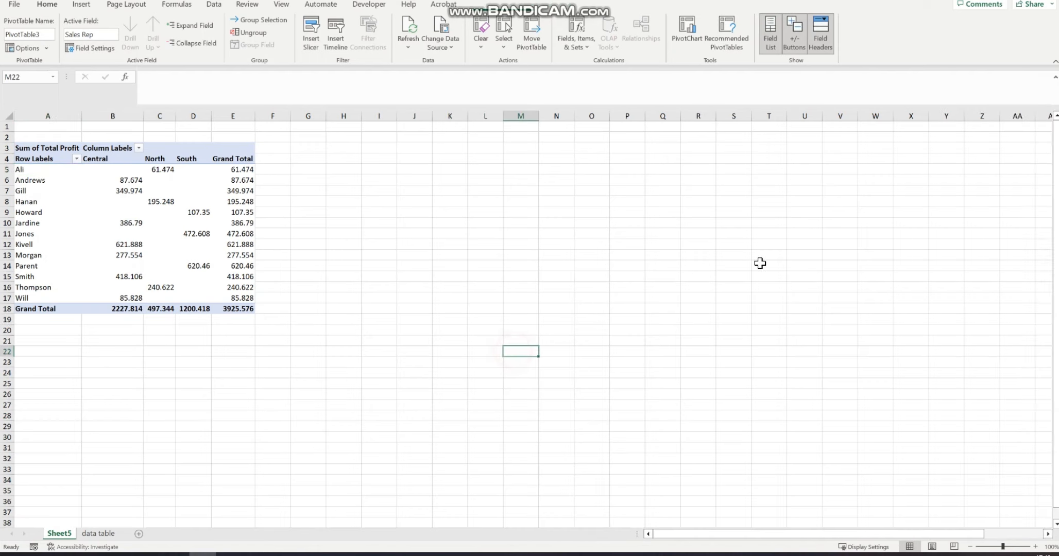
{"action": "left_click", "coordinate": [224, 211]}
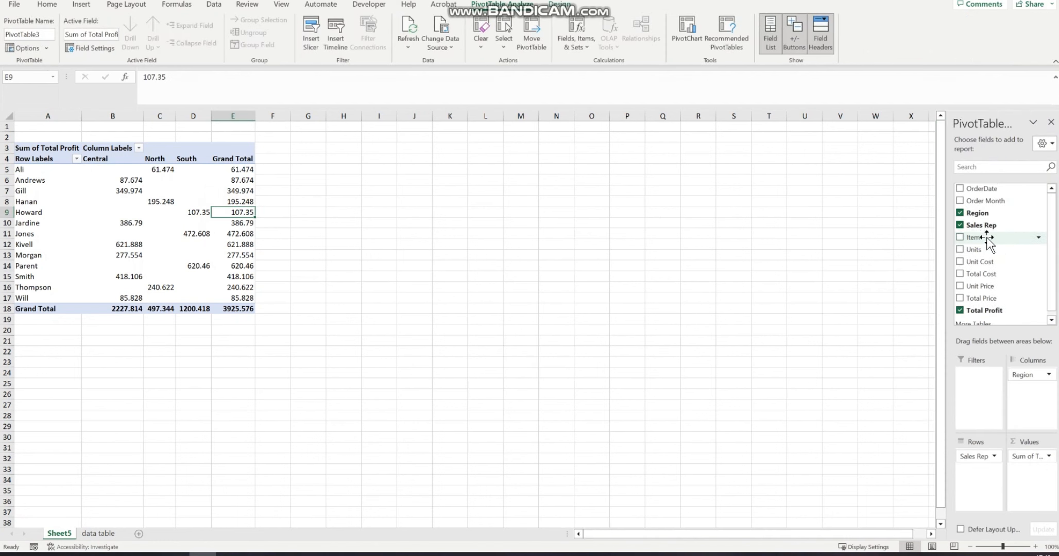
{"action": "left_click_drag", "start_coordinate": [989, 239], "coordinate": [986, 398]}
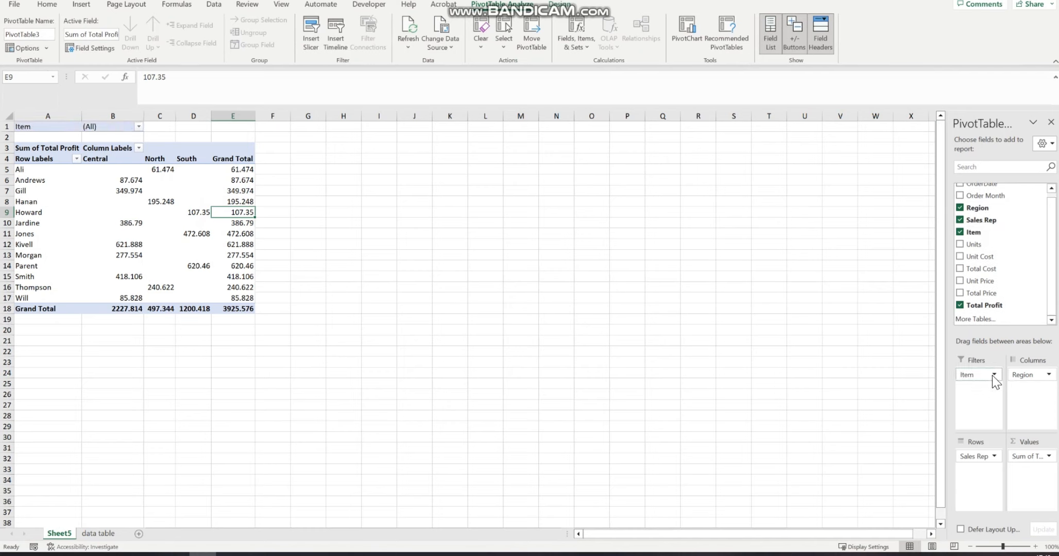
Step: Enable multiple selection in the Item report filter and show only Desk, then check the filtered profit figures
{"action": "left_click", "coordinate": [138, 127]}
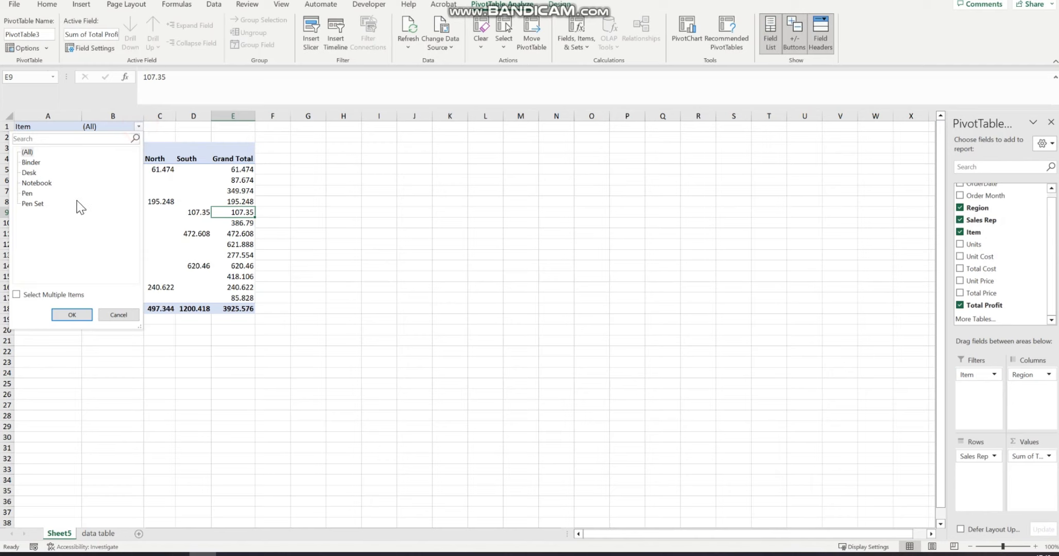
{"action": "left_click", "coordinate": [16, 296]}
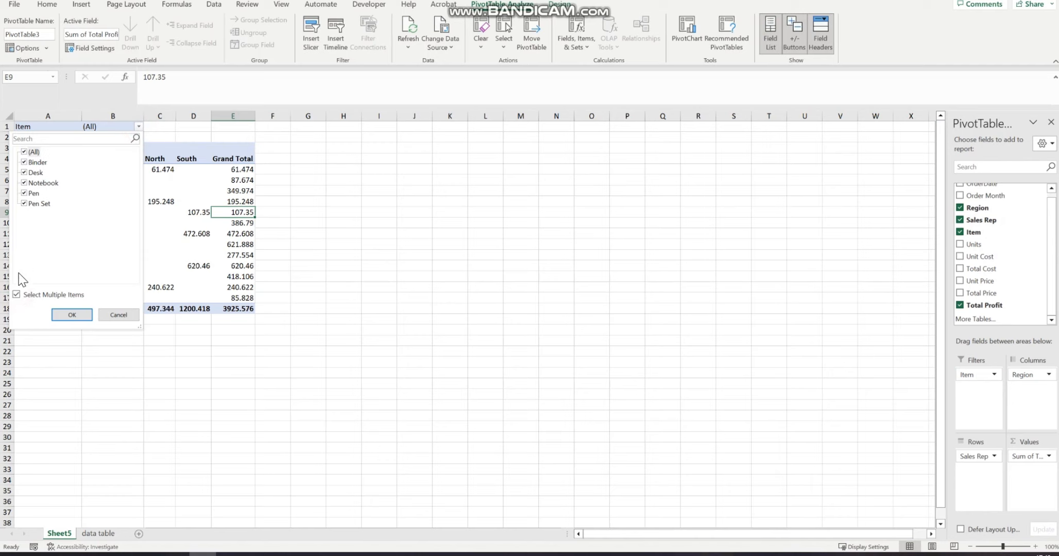
{"action": "left_click", "coordinate": [29, 152]}
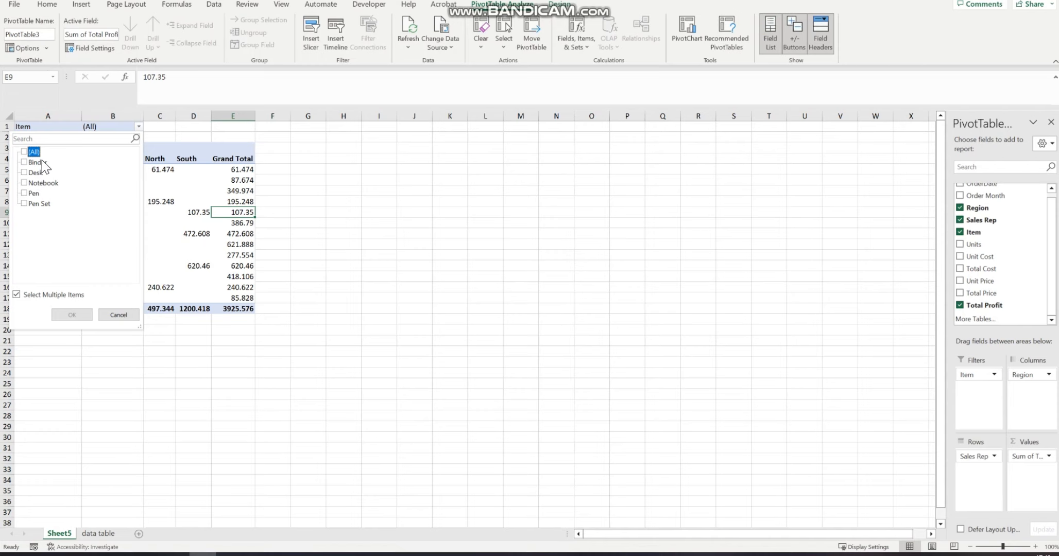
{"action": "left_click", "coordinate": [25, 174]}
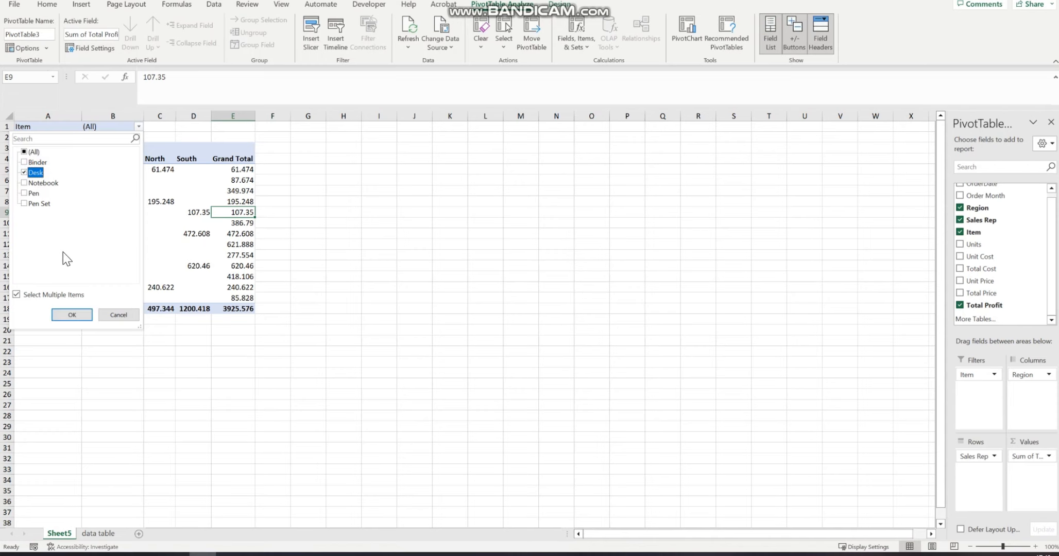
{"action": "left_click", "coordinate": [74, 315]}
{"action": "left_click_drag", "start_coordinate": [89, 170], "coordinate": [202, 186]}
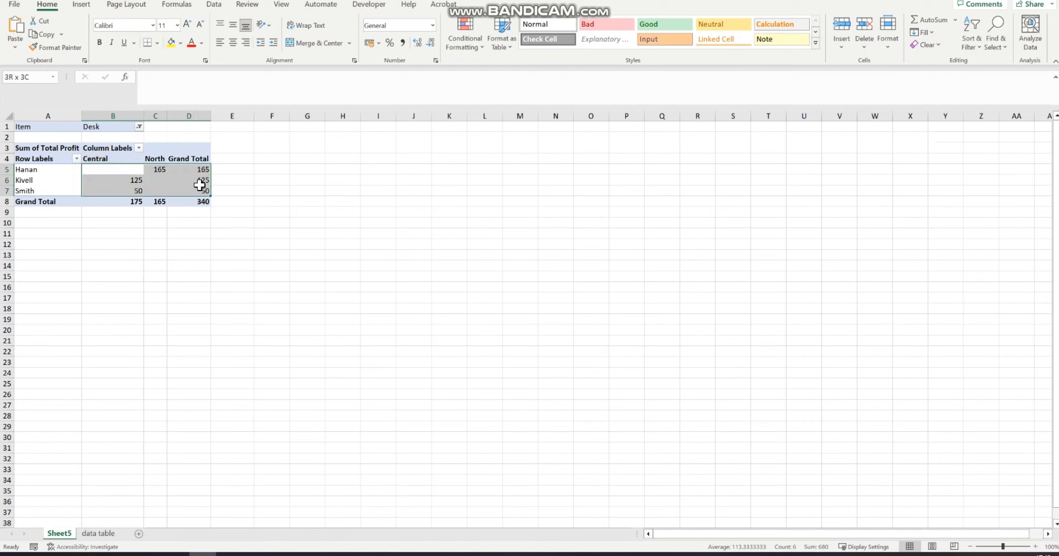
Step: Include Pen alongside Desk in the PivotTable's Item filter
{"action": "left_click", "coordinate": [137, 127]}
{"action": "left_click", "coordinate": [23, 190]}
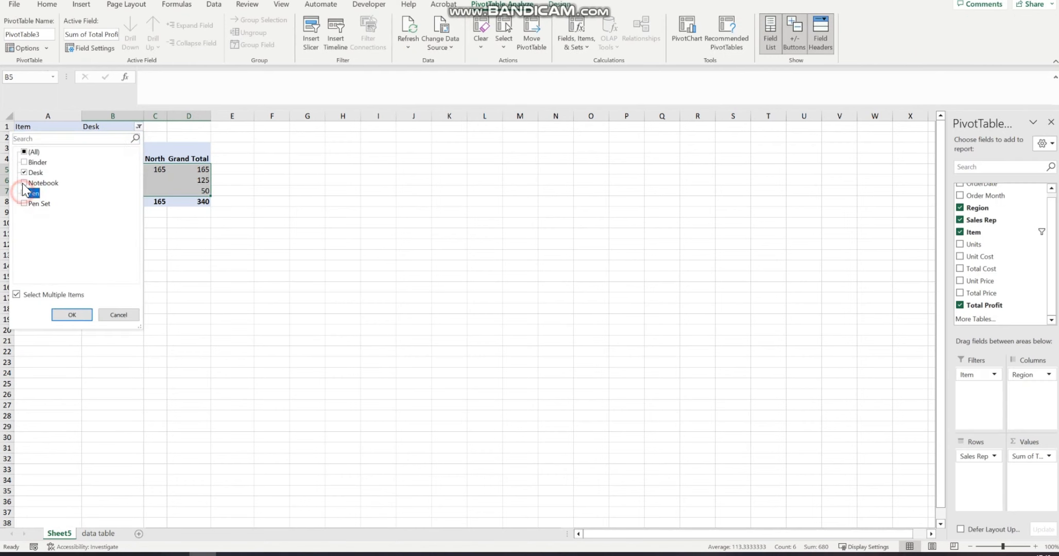
{"action": "left_click", "coordinate": [78, 315]}
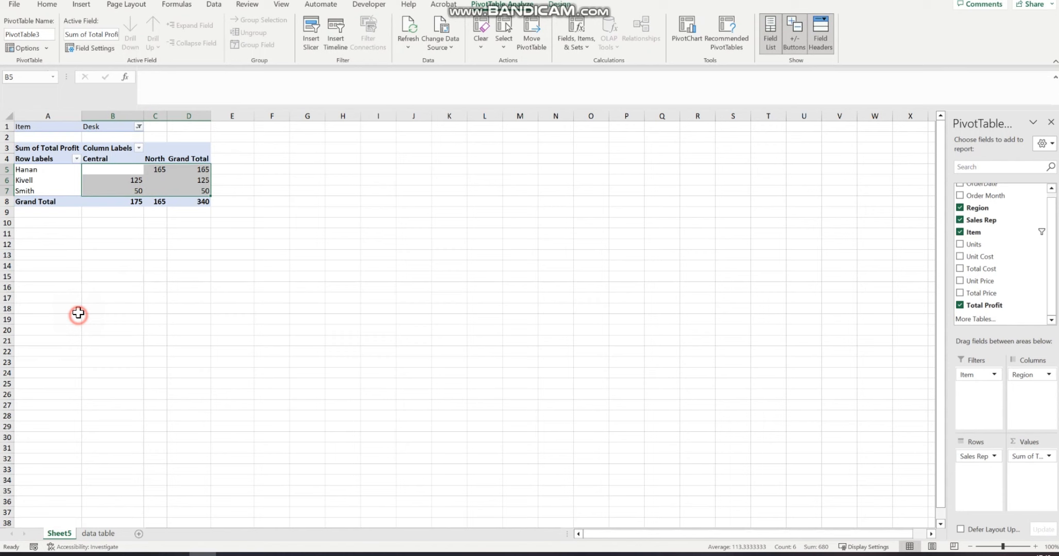
Step: Reset the PivotTable's Item filter to include all items
{"action": "left_click", "coordinate": [143, 127]}
{"action": "left_click", "coordinate": [29, 151]}
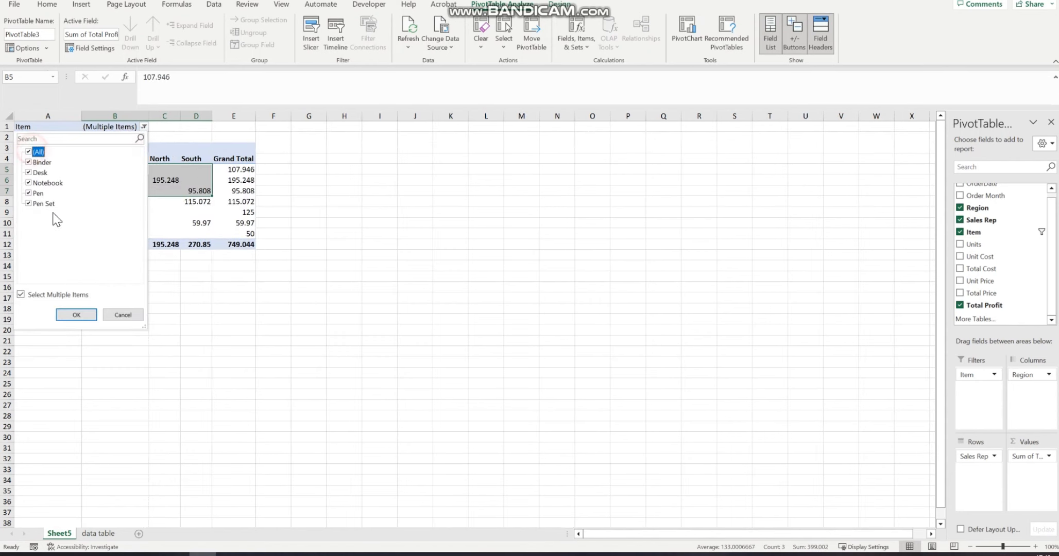
{"action": "left_click", "coordinate": [76, 315]}
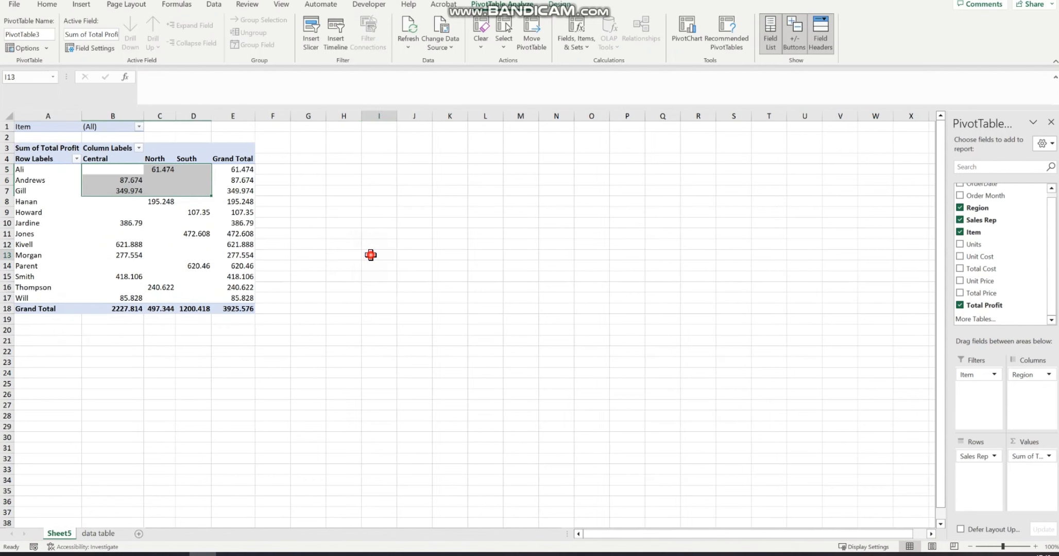
Step: Drill into the North profit value in cell C8 to list its underlying source records on a new sheet
{"action": "left_click", "coordinate": [189, 224]}
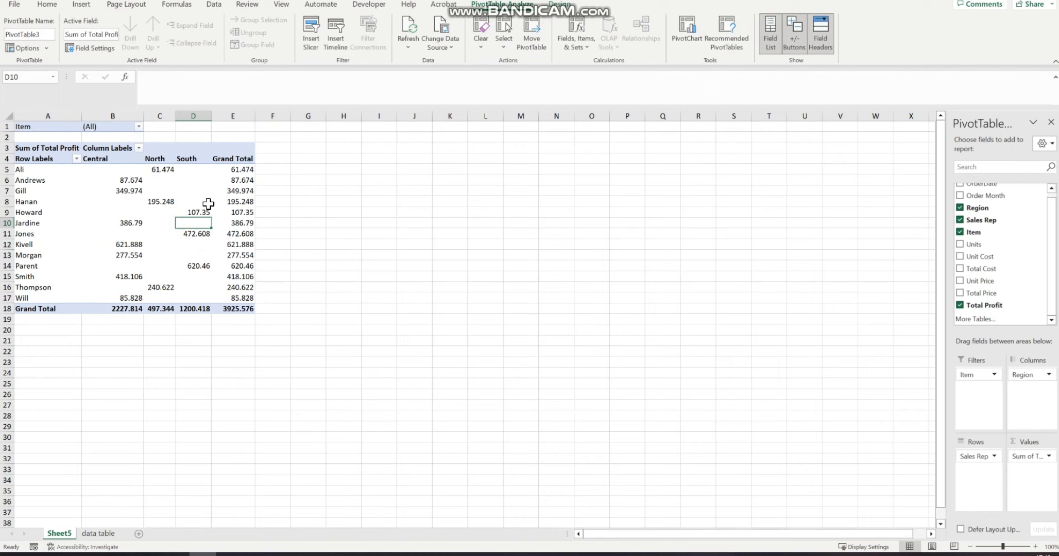
{"action": "left_click_drag", "start_coordinate": [70, 202], "coordinate": [195, 202]}
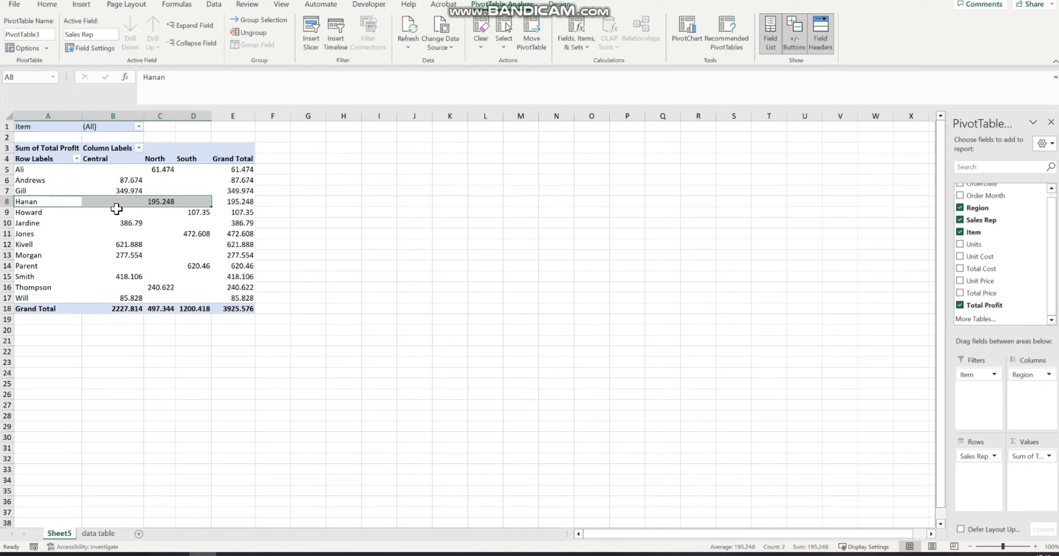
{"action": "left_click", "coordinate": [156, 153]}
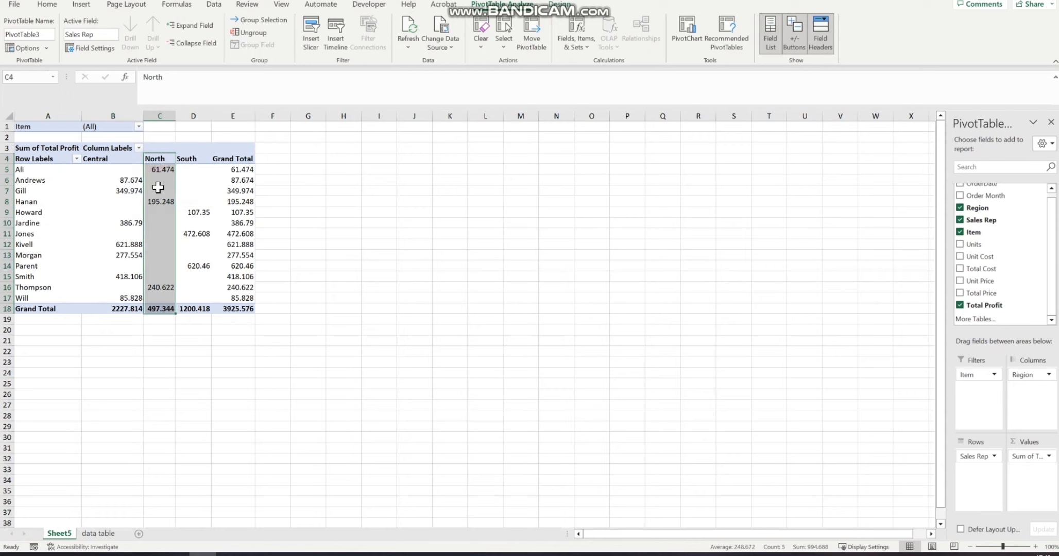
{"action": "left_click", "coordinate": [64, 207]}
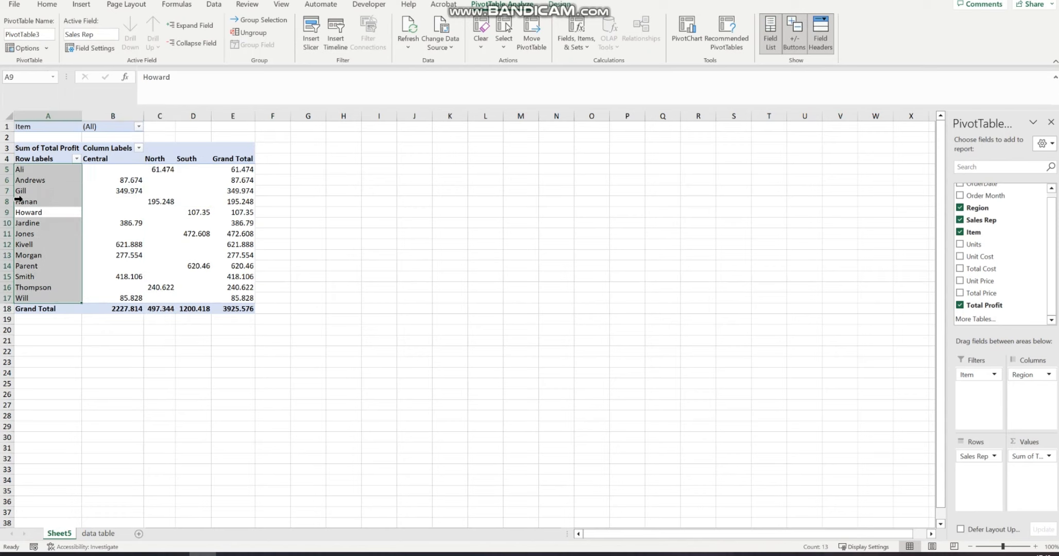
{"action": "double_click", "coordinate": [149, 202]}
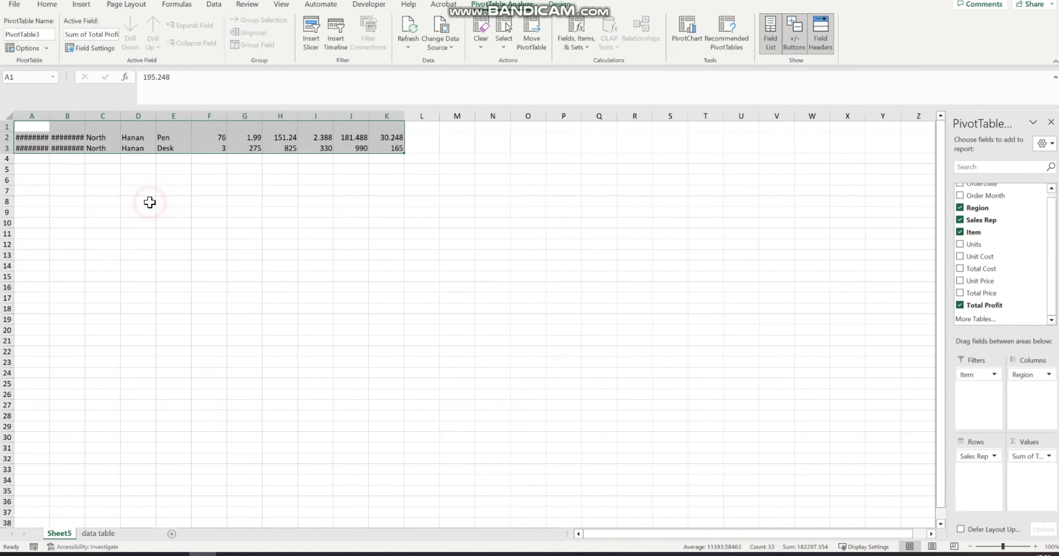
Step: Review the order records behind the drilled-down profit value, then undo the creation of the detail sheet
{"action": "left_click", "coordinate": [72, 168]}
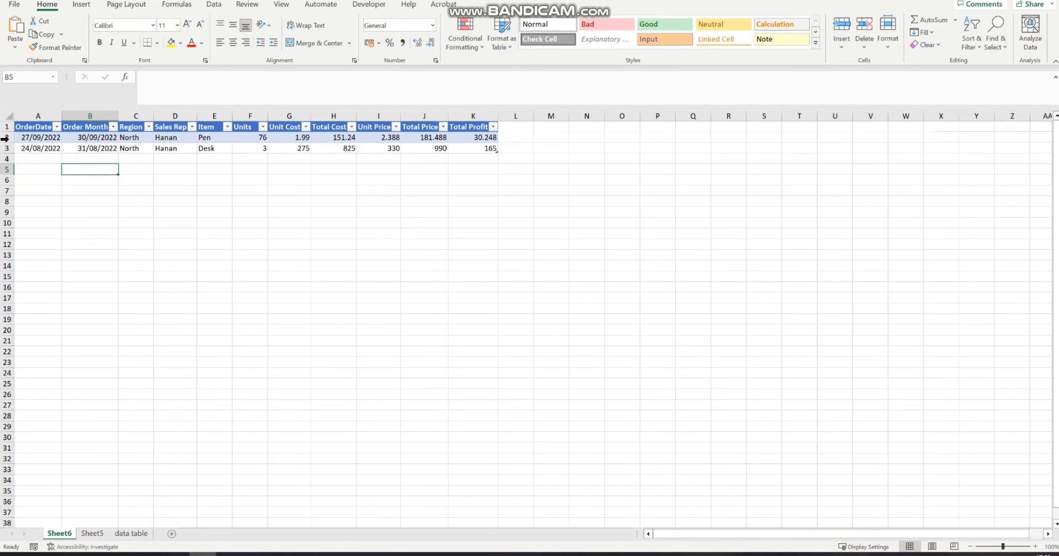
{"action": "left_click_drag", "start_coordinate": [5, 138], "coordinate": [6, 148]}
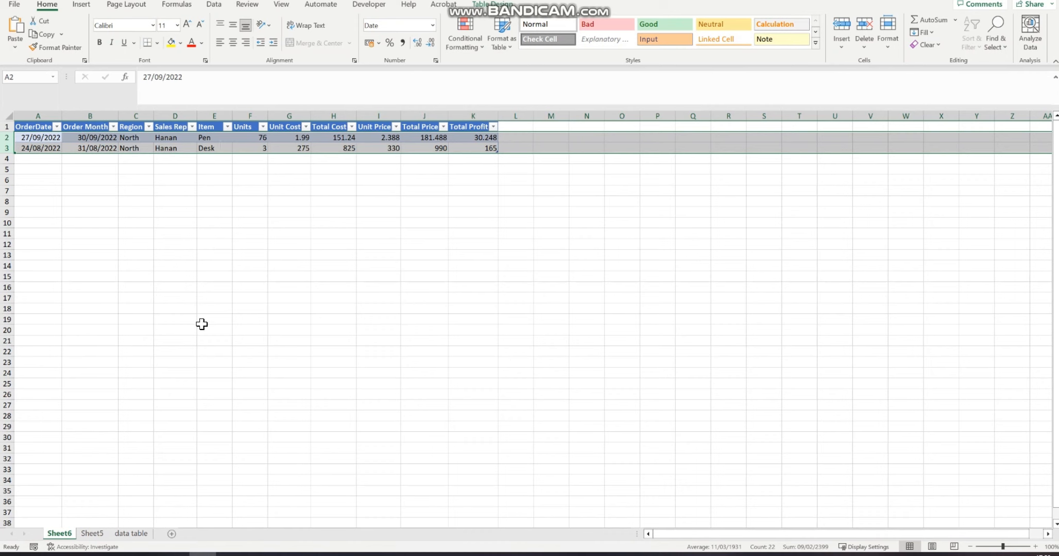
{"action": "left_click", "coordinate": [227, 274]}
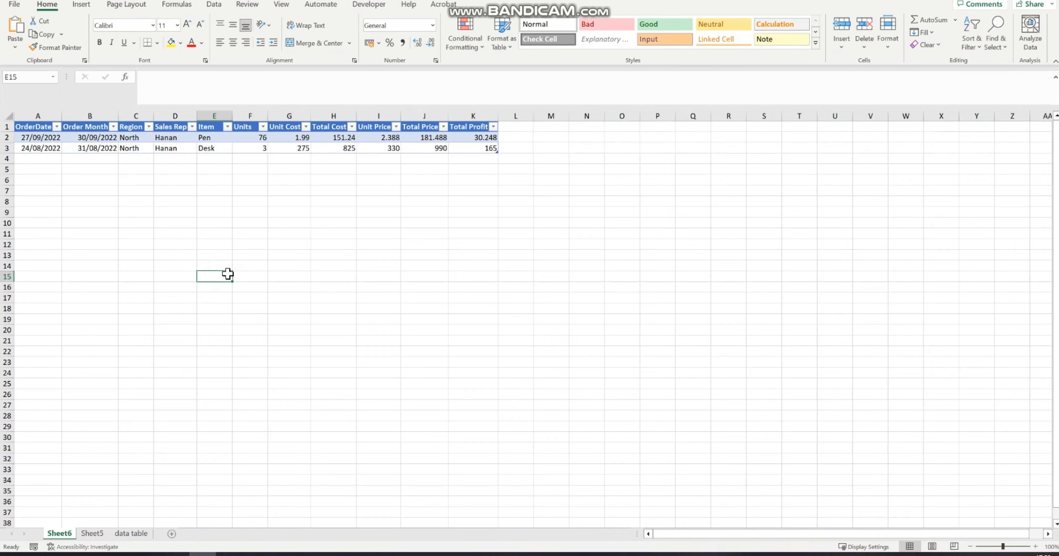
{"action": "key", "text": "ctrl+z"}
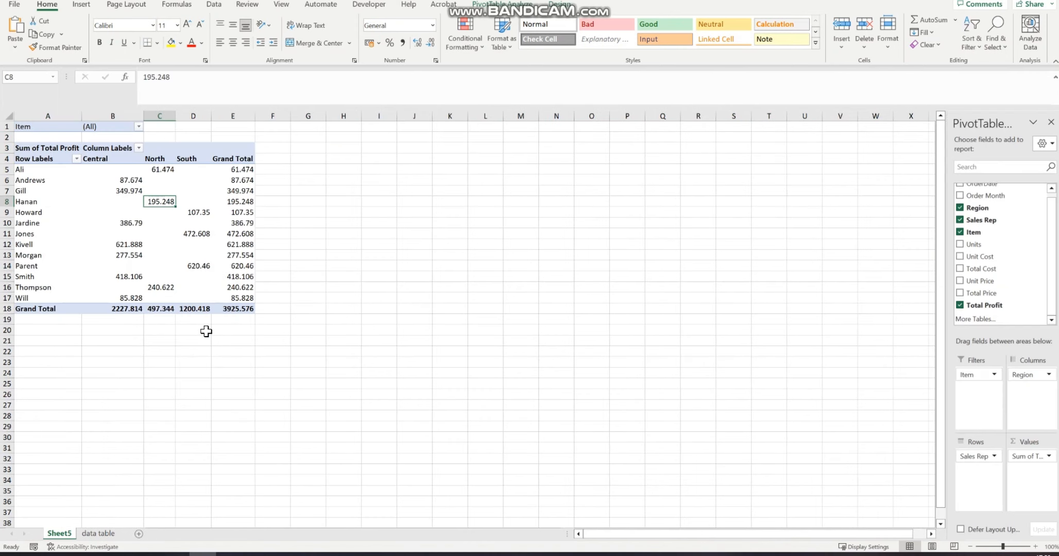
Step: Select the whole sales data range A1:K44, including the headers, on the data table sheet
{"action": "left_click", "coordinate": [94, 535]}
{"action": "scroll", "coordinate": [244, 334], "scroll_direction": "up", "scroll_amount": 10}
{"action": "left_click", "coordinate": [78, 199]}
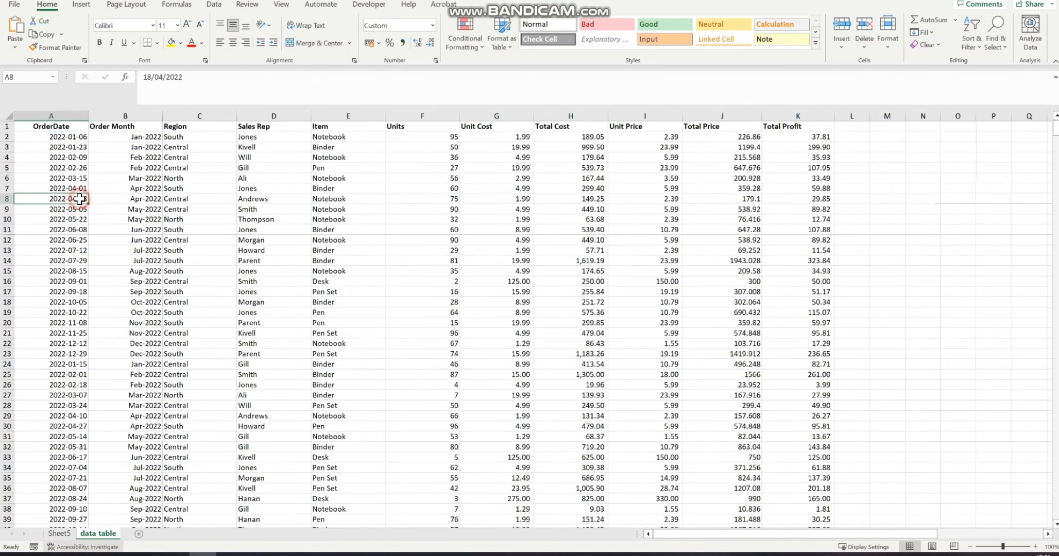
{"action": "key", "text": "ctrl+Home"}
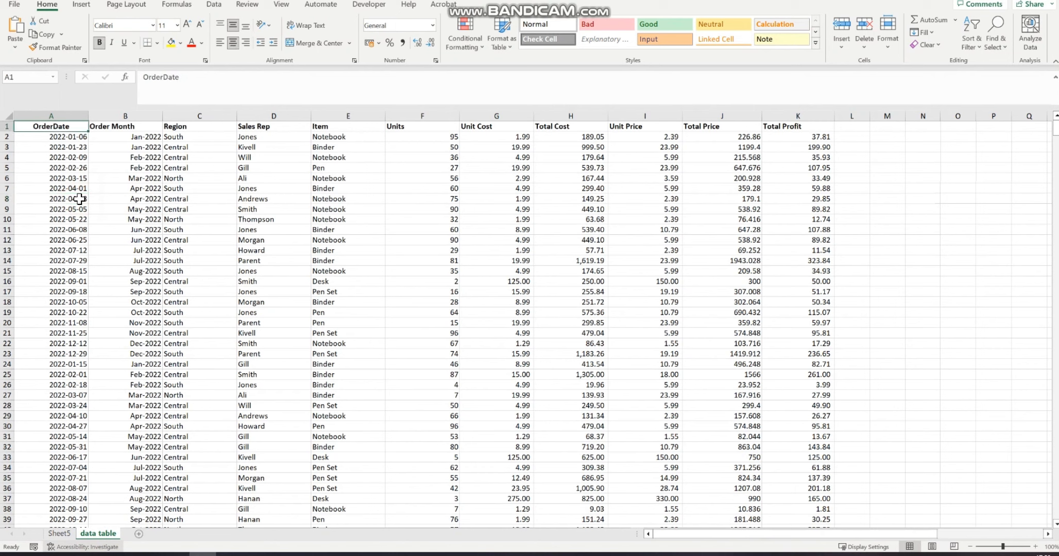
{"action": "left_click", "coordinate": [81, 4]}
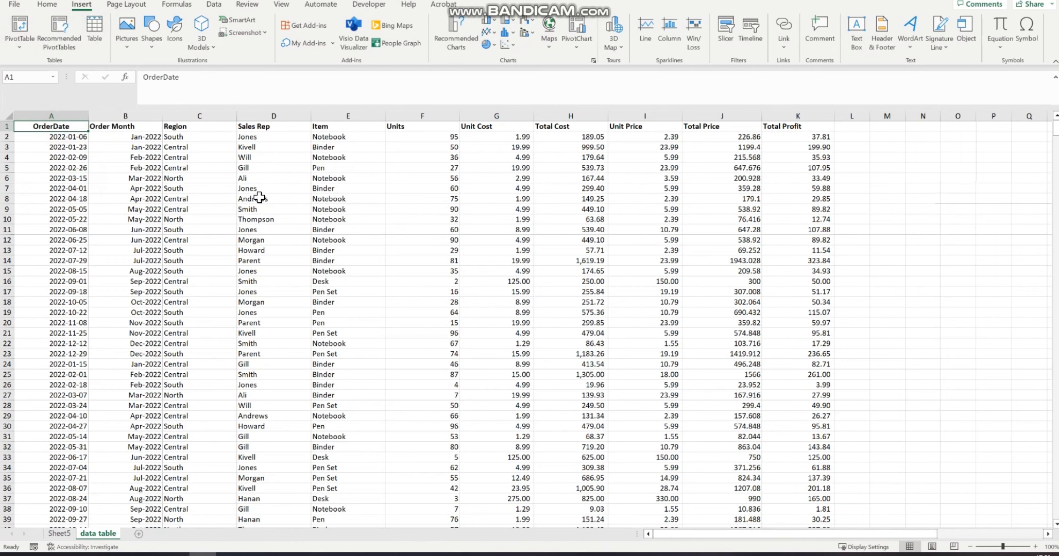
{"action": "key", "text": "ctrl+End"}
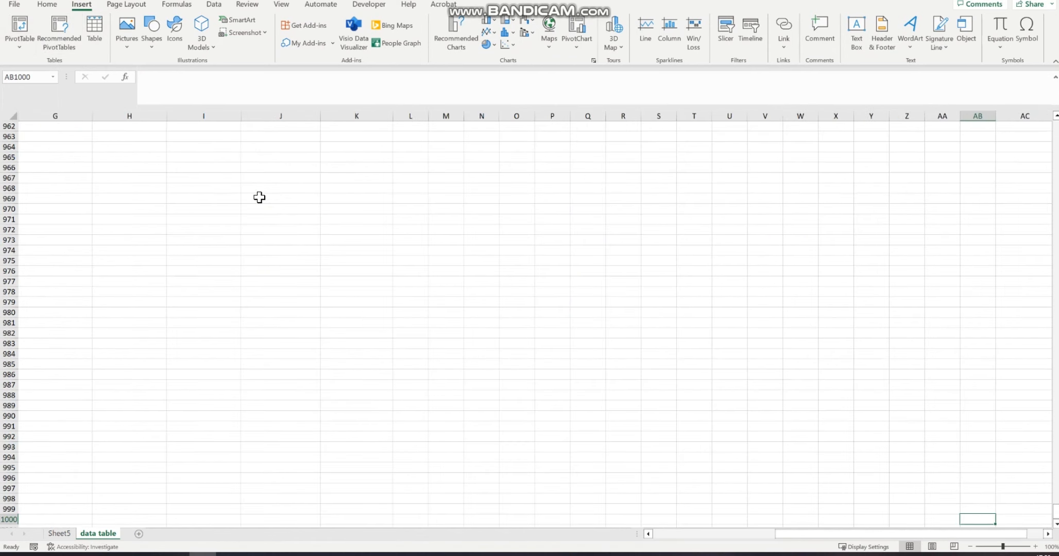
{"action": "key", "text": "Home"}
{"action": "key", "text": "ctrl+Up"}
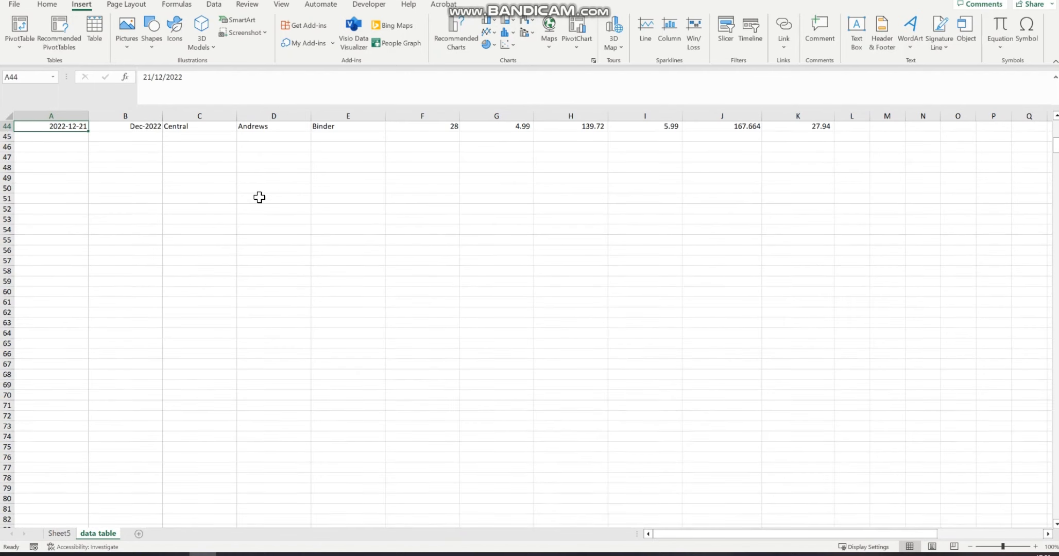
{"action": "key", "text": "ctrl+shift+Up"}
{"action": "key", "text": "ctrl+shift+Right"}
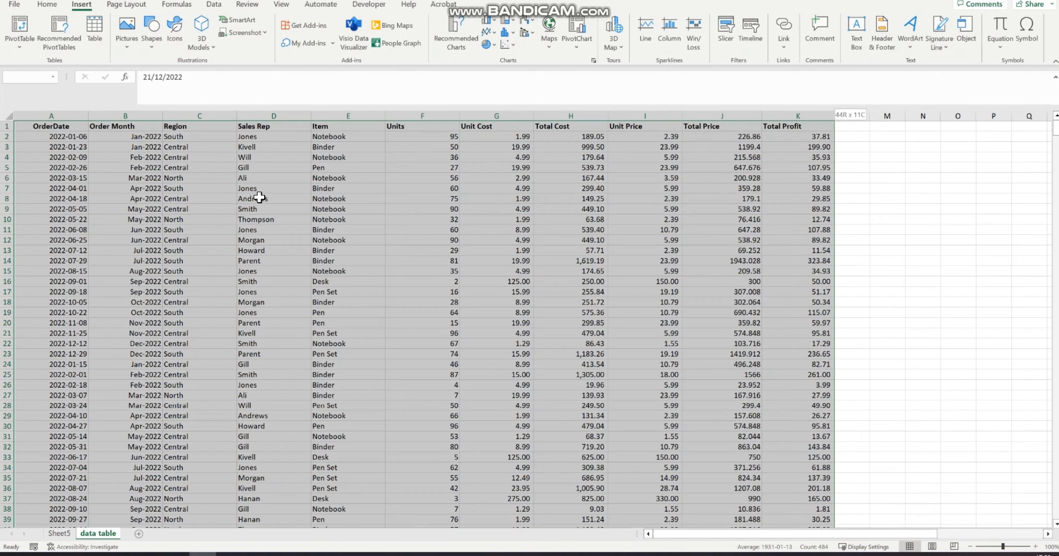
Step: Create a PivotTable from the selected data on the existing worksheet, placed at cell N4 of Sheet5
{"action": "left_click", "coordinate": [21, 25]}
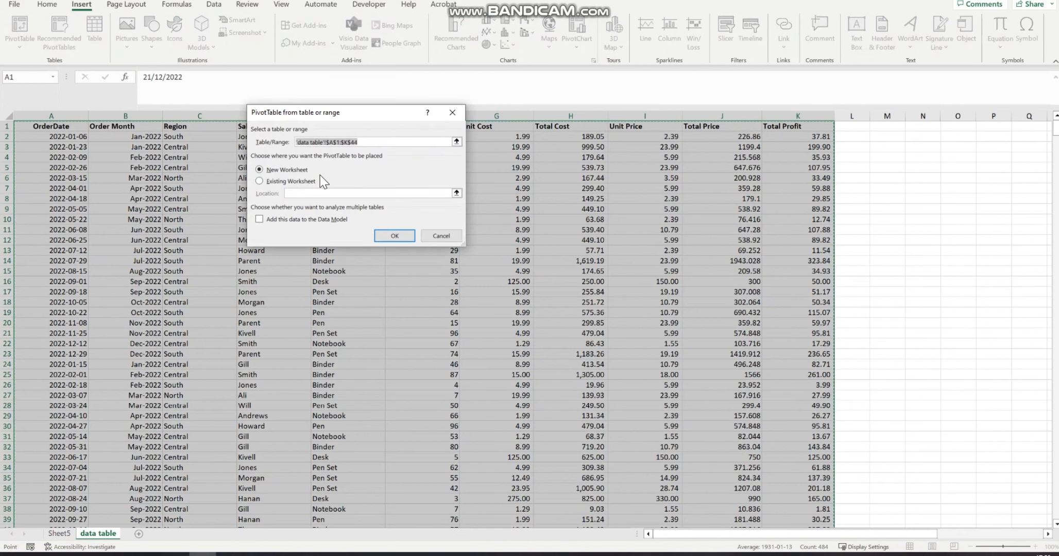
{"action": "left_click", "coordinate": [260, 181]}
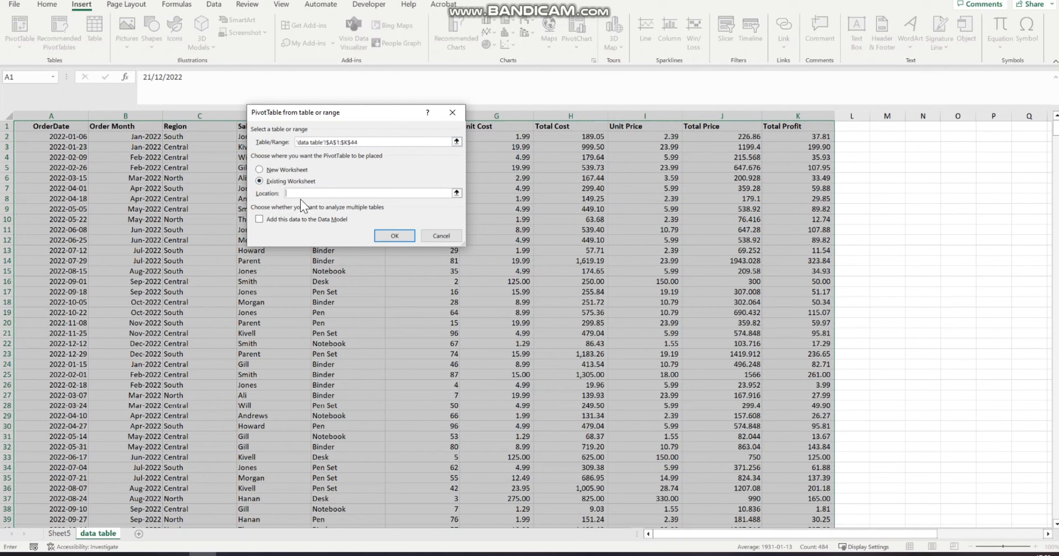
{"action": "left_click", "coordinate": [346, 196]}
{"action": "left_click", "coordinate": [59, 536]}
{"action": "left_click", "coordinate": [558, 156]}
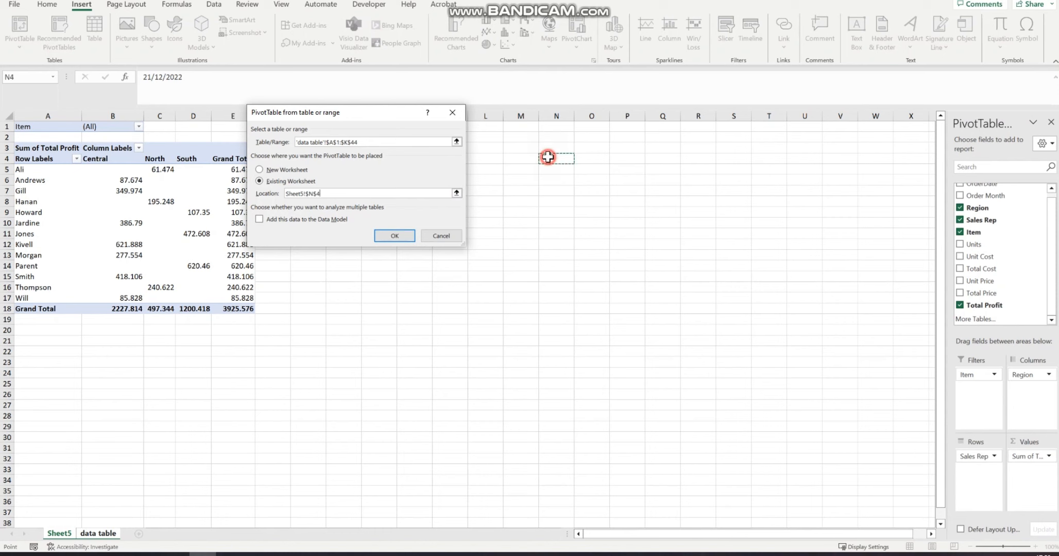
{"action": "left_click", "coordinate": [396, 234]}
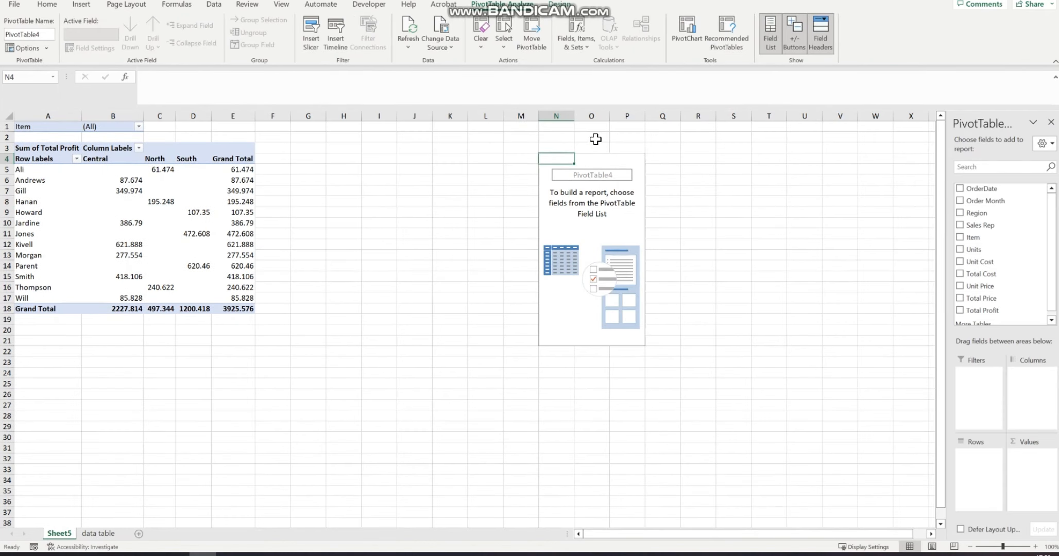
Step: Add the Order Month field to the new PivotTable's columns
{"action": "scroll", "coordinate": [547, 170], "scroll_direction": "right", "scroll_amount": 3}
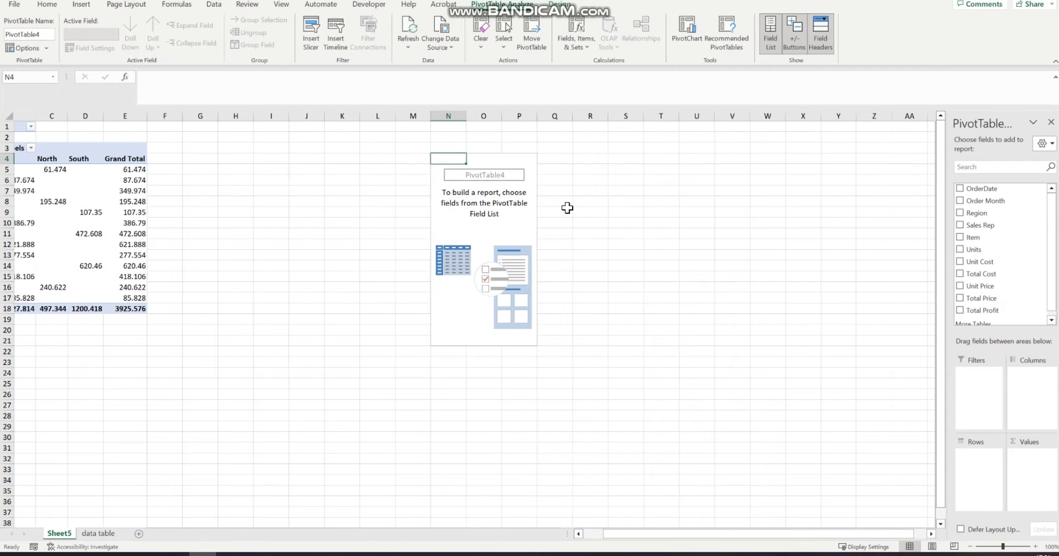
{"action": "scroll", "coordinate": [567, 208], "scroll_direction": "left", "scroll_amount": 2}
{"action": "scroll", "coordinate": [600, 249], "scroll_direction": "left", "scroll_amount": 2}
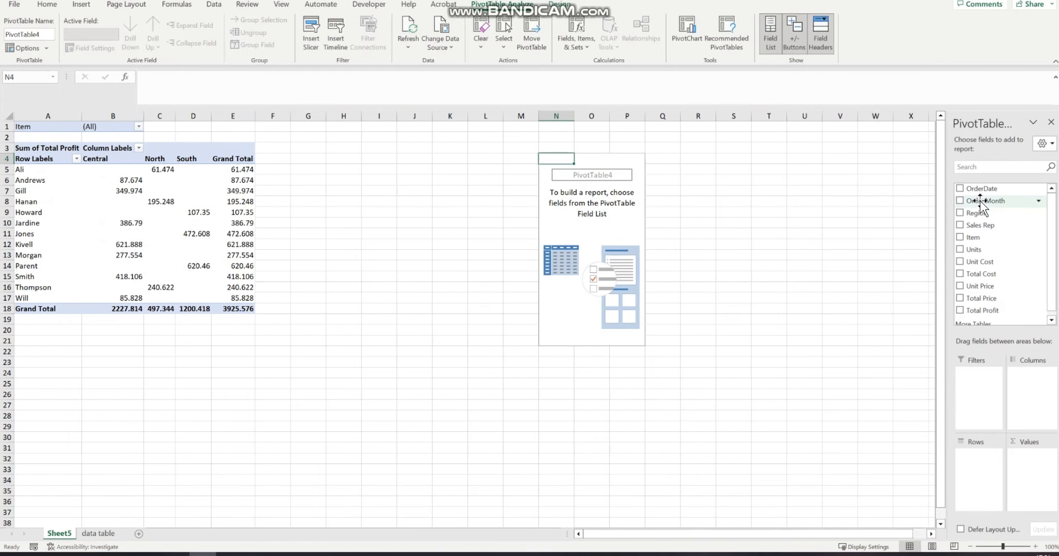
{"action": "left_click_drag", "start_coordinate": [984, 201], "coordinate": [1028, 390]}
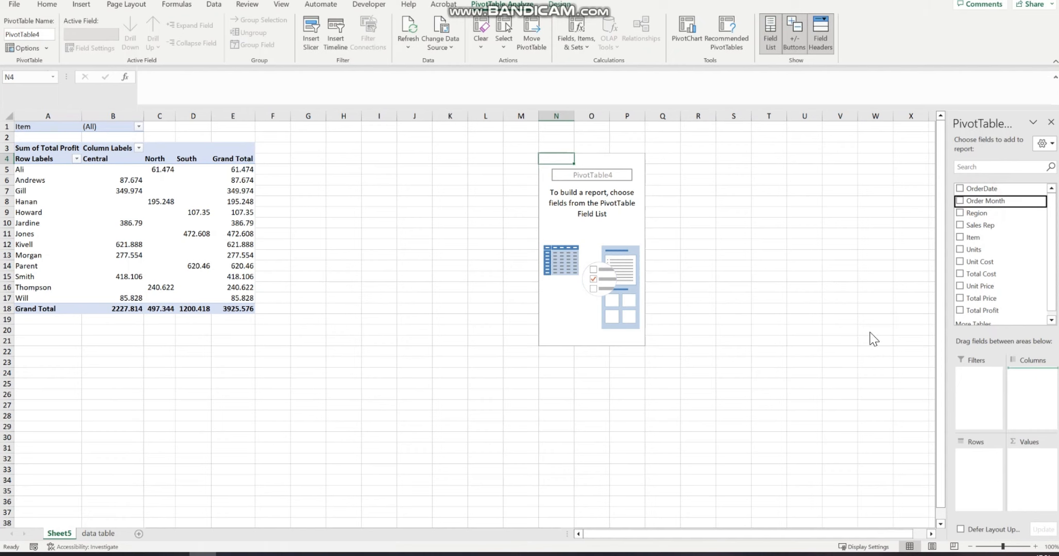
{"action": "scroll", "coordinate": [633, 247], "scroll_direction": "right", "scroll_amount": 3}
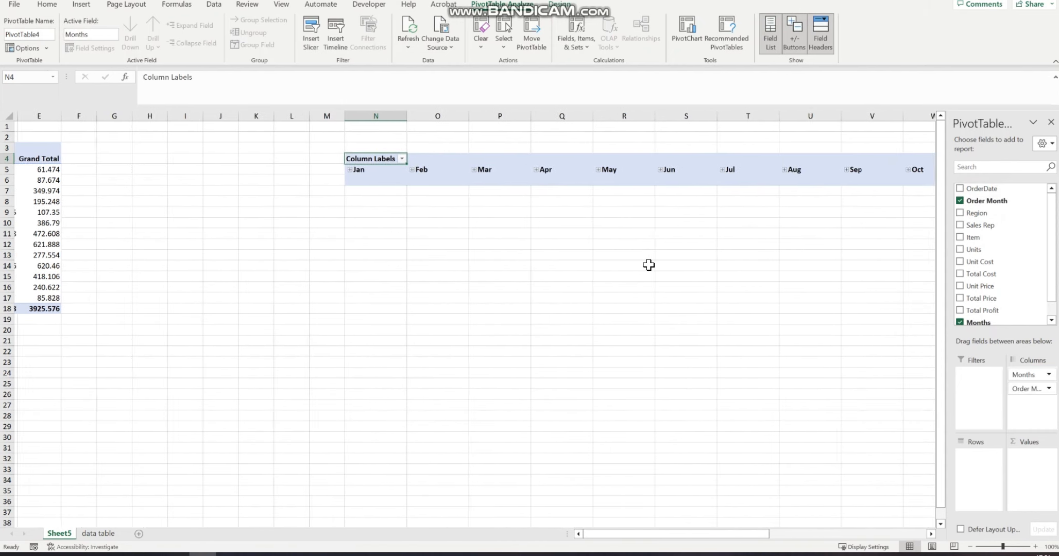
Step: Add Total Price to the new PivotTable's values as a sum and Item to its rows
{"action": "scroll", "coordinate": [994, 297], "scroll_direction": "down", "scroll_amount": 1}
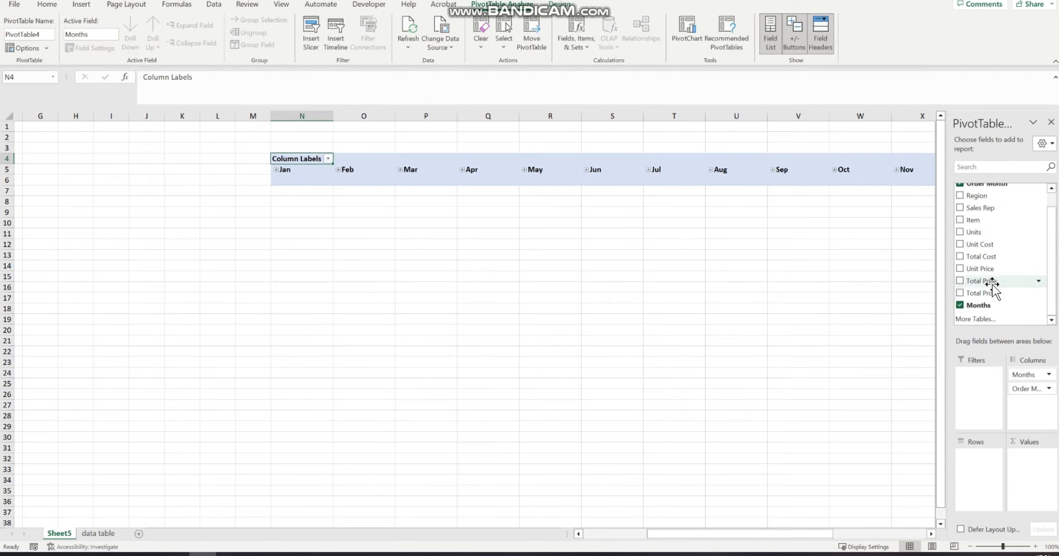
{"action": "left_click_drag", "start_coordinate": [978, 285], "coordinate": [1025, 478]}
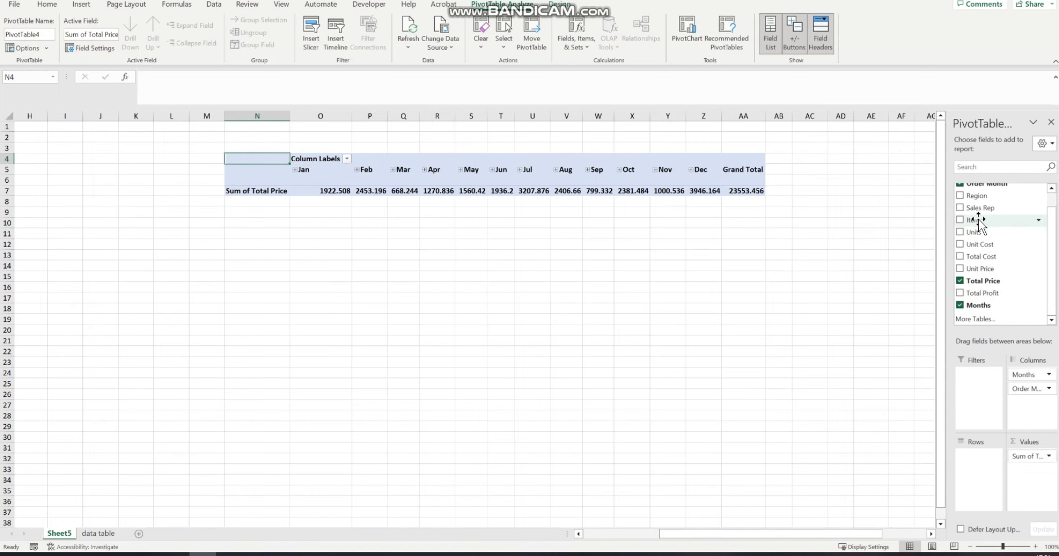
{"action": "left_click_drag", "start_coordinate": [974, 233], "coordinate": [978, 483]}
{"action": "scroll", "coordinate": [565, 276], "scroll_direction": "down", "scroll_amount": 3}
{"action": "scroll", "coordinate": [566, 276], "scroll_direction": "up", "scroll_amount": 3}
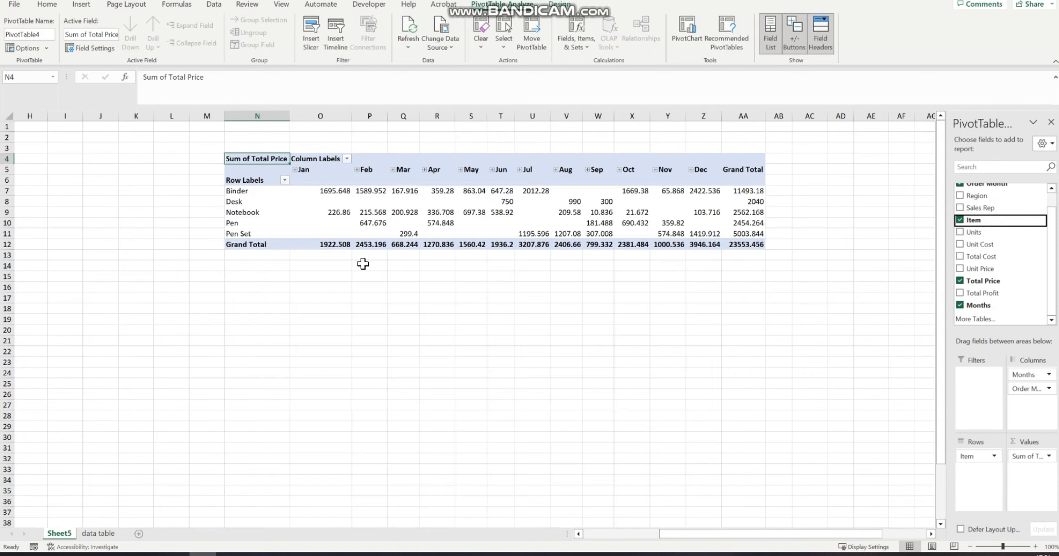
Step: Highlight the monthly price values for all items and the month headings from Jan to Dec in the new PivotTable
{"action": "left_click_drag", "start_coordinate": [281, 191], "coordinate": [572, 244]}
{"action": "left_click_drag", "start_coordinate": [324, 192], "coordinate": [701, 236]}
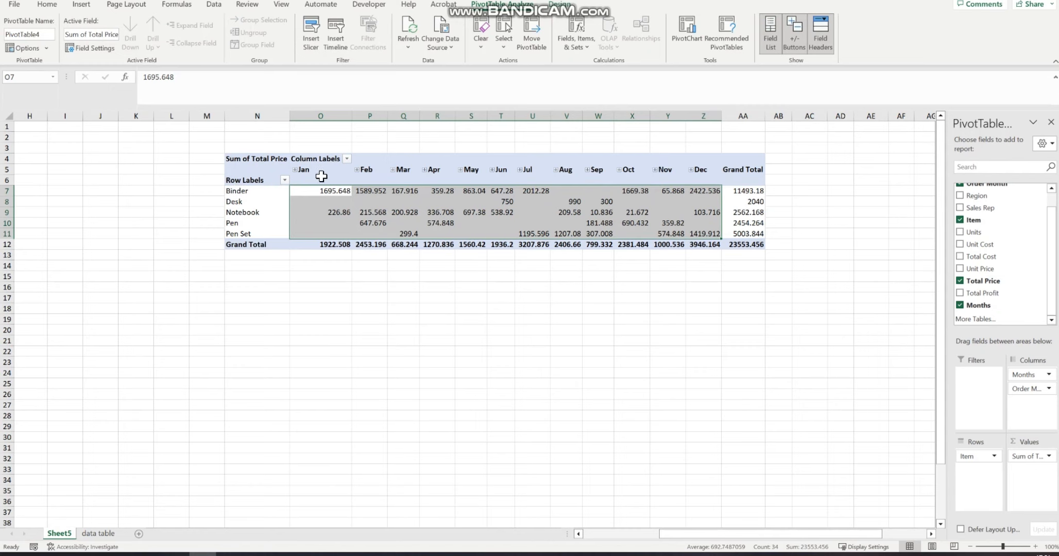
{"action": "left_click_drag", "start_coordinate": [309, 170], "coordinate": [704, 170]}
Step: Add the Region field as a report filter to the PivotTable of total price by item and month
{"action": "scroll", "coordinate": [1017, 249], "scroll_direction": "up", "scroll_amount": 1}
{"action": "scroll", "coordinate": [1019, 253], "scroll_direction": "down", "scroll_amount": 1}
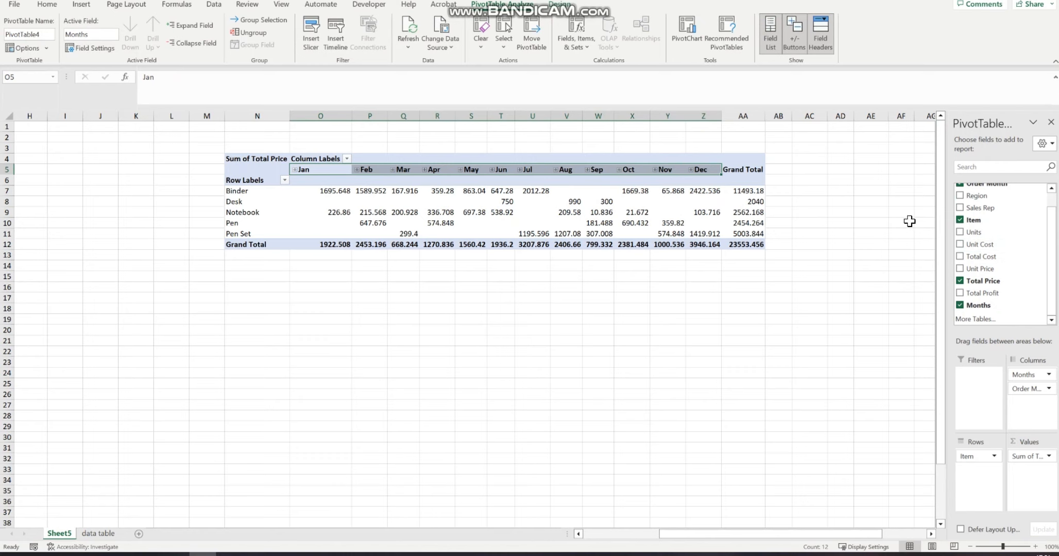
{"action": "scroll", "coordinate": [1010, 206], "scroll_direction": "up", "scroll_amount": 1}
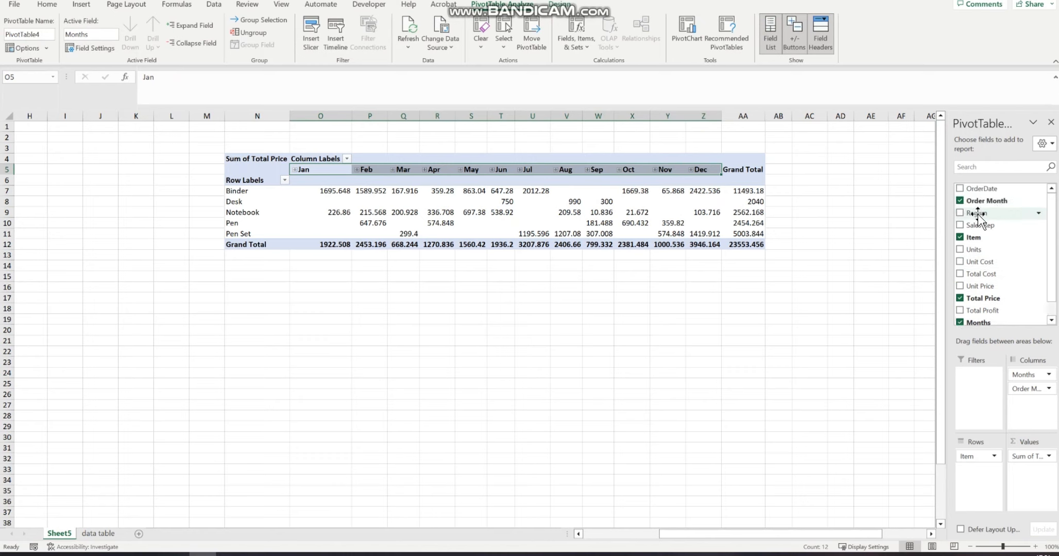
{"action": "left_click_drag", "start_coordinate": [978, 216], "coordinate": [999, 378]}
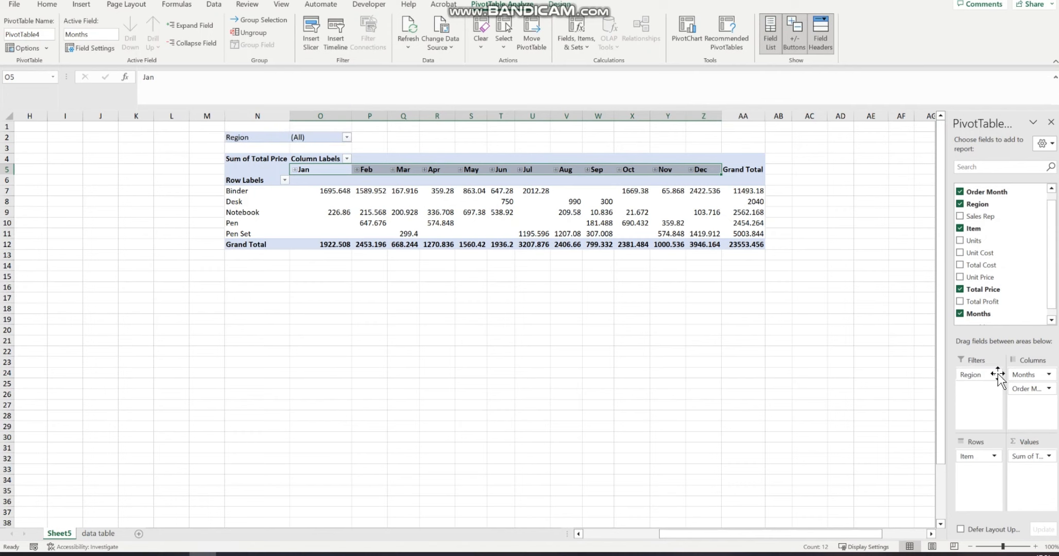
{"action": "left_click", "coordinate": [993, 375]}
{"action": "left_click", "coordinate": [447, 272]}
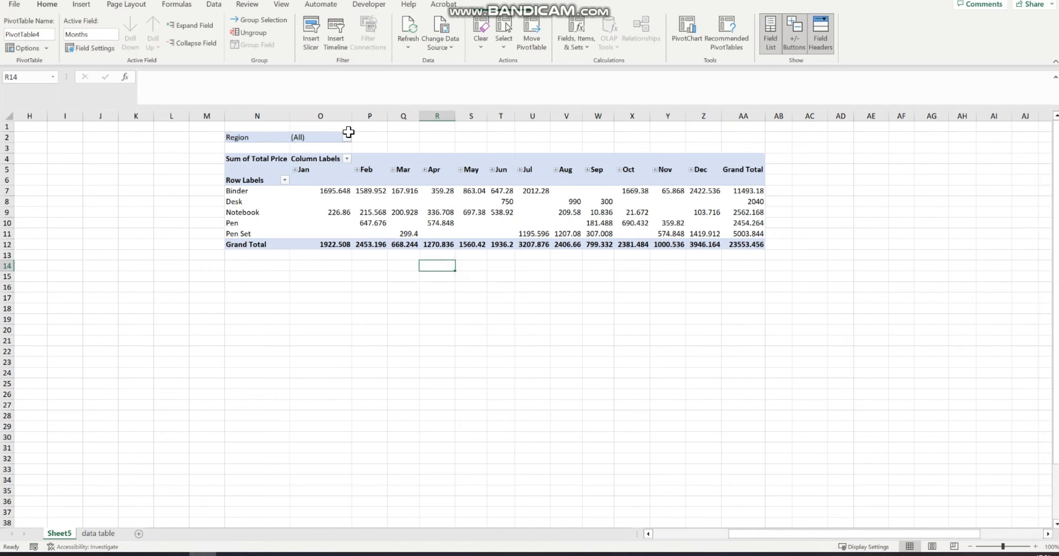
Step: Allow multiple selections in the Region filter and restrict the total price PivotTable to the North region only
{"action": "left_click", "coordinate": [345, 141]}
{"action": "left_click", "coordinate": [349, 137]}
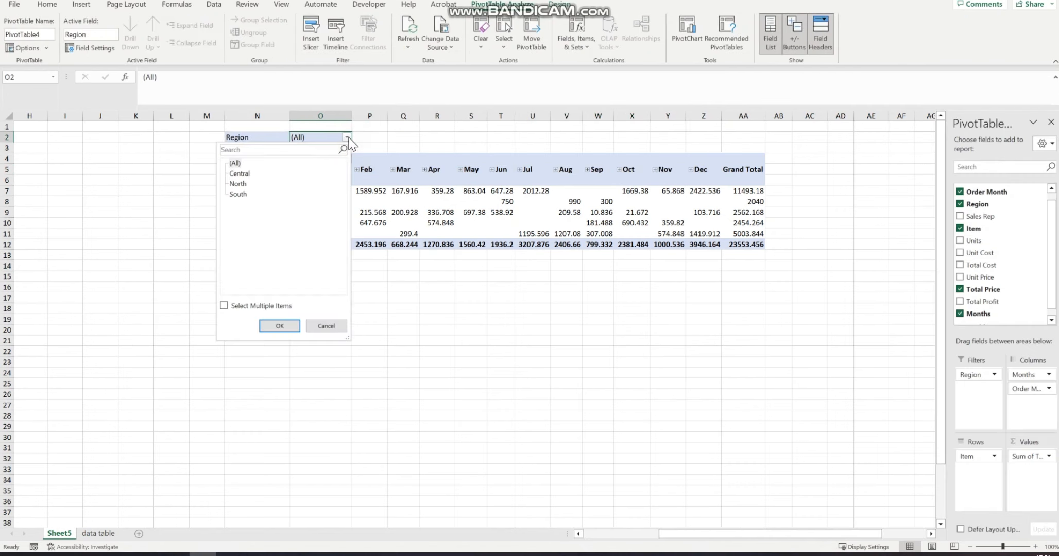
{"action": "left_click", "coordinate": [224, 306]}
{"action": "left_click", "coordinate": [232, 163]}
{"action": "left_click", "coordinate": [231, 183]}
{"action": "left_click", "coordinate": [279, 326]}
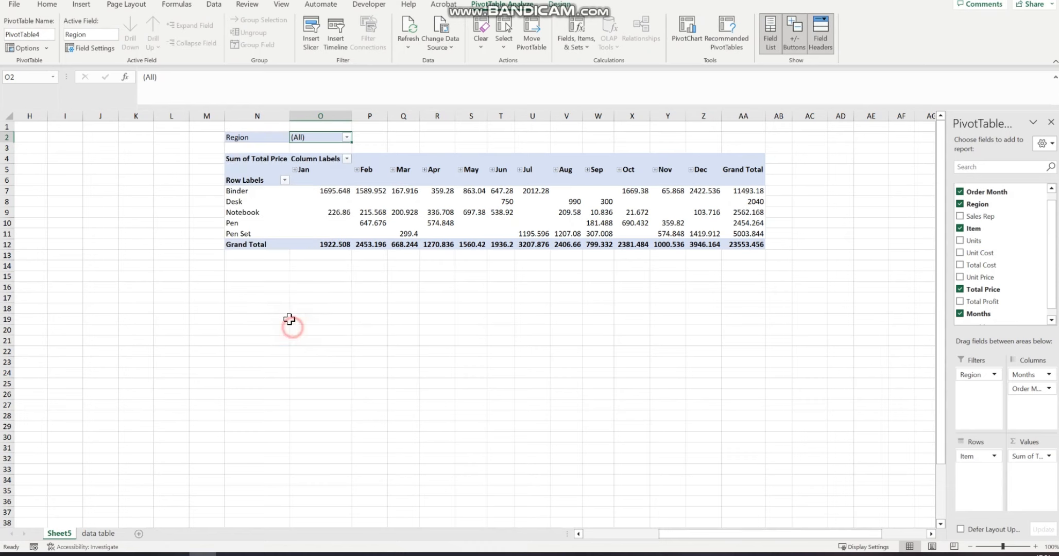
Step: Switch the Region filter of the total price PivotTable from North to South only
{"action": "left_click", "coordinate": [346, 138]}
{"action": "left_click", "coordinate": [242, 184]}
{"action": "left_click", "coordinate": [234, 195]}
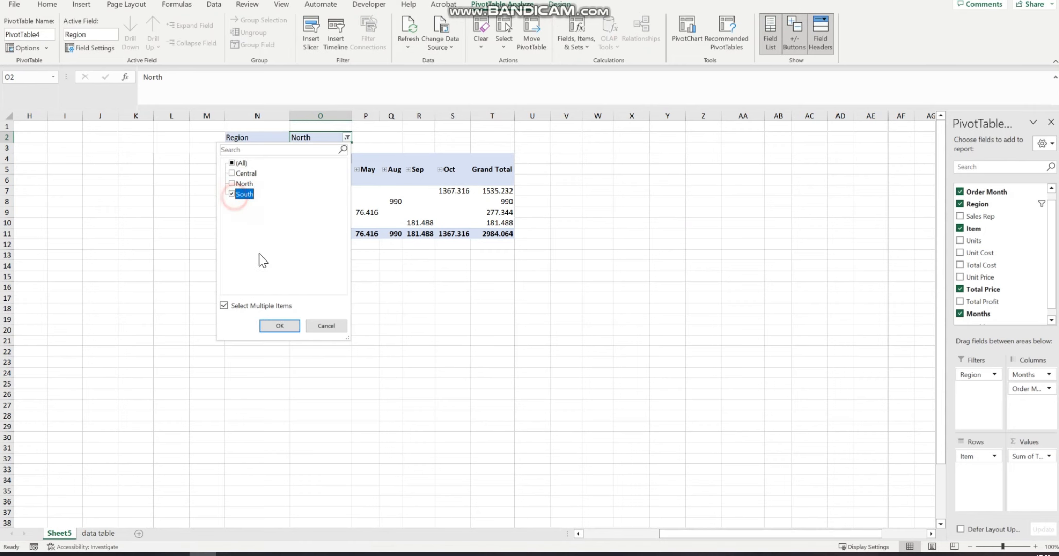
{"action": "left_click", "coordinate": [279, 325]}
{"action": "left_click", "coordinate": [476, 299]}
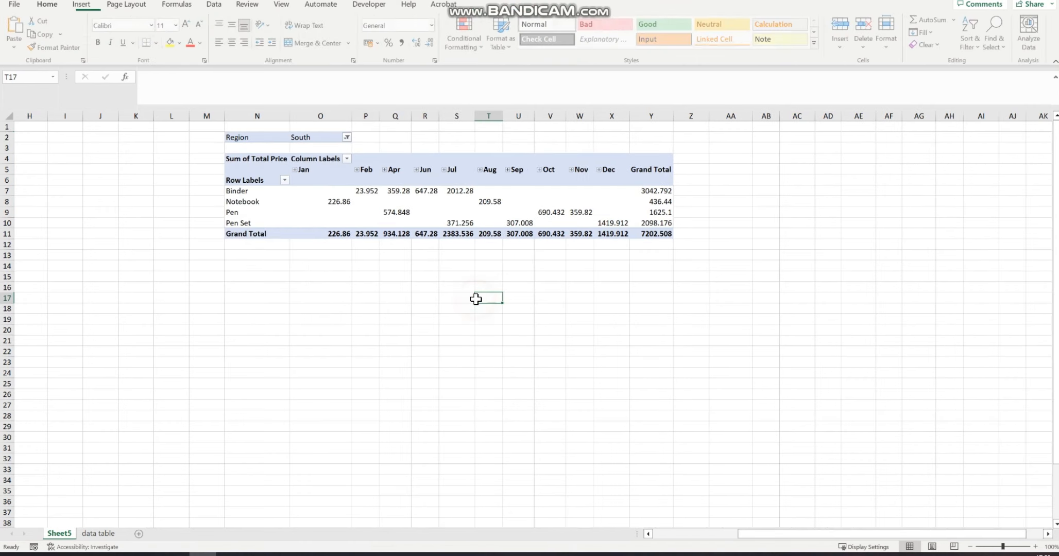
{"action": "left_click", "coordinate": [395, 202]}
{"action": "scroll", "coordinate": [343, 225], "scroll_direction": "left", "scroll_amount": 4}
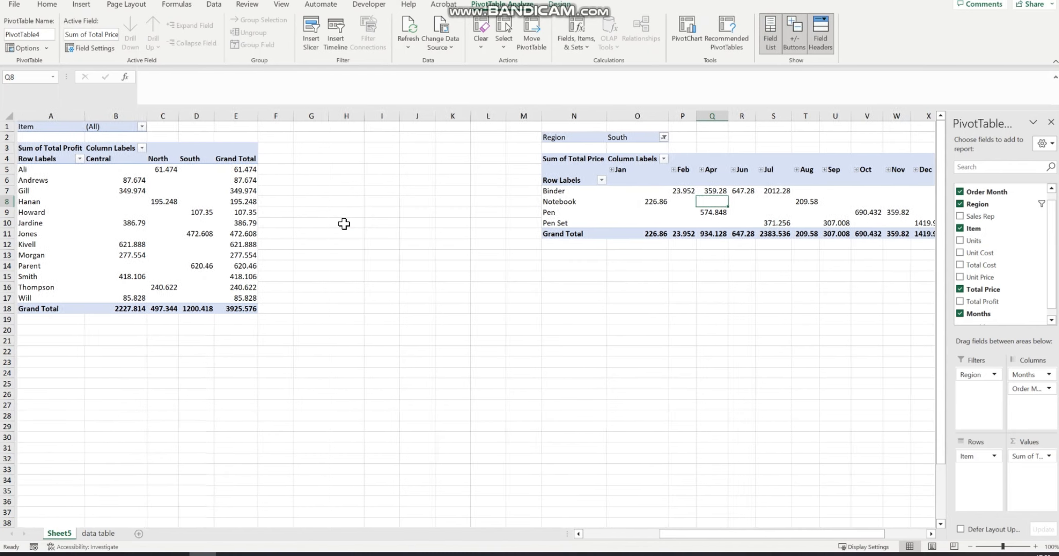